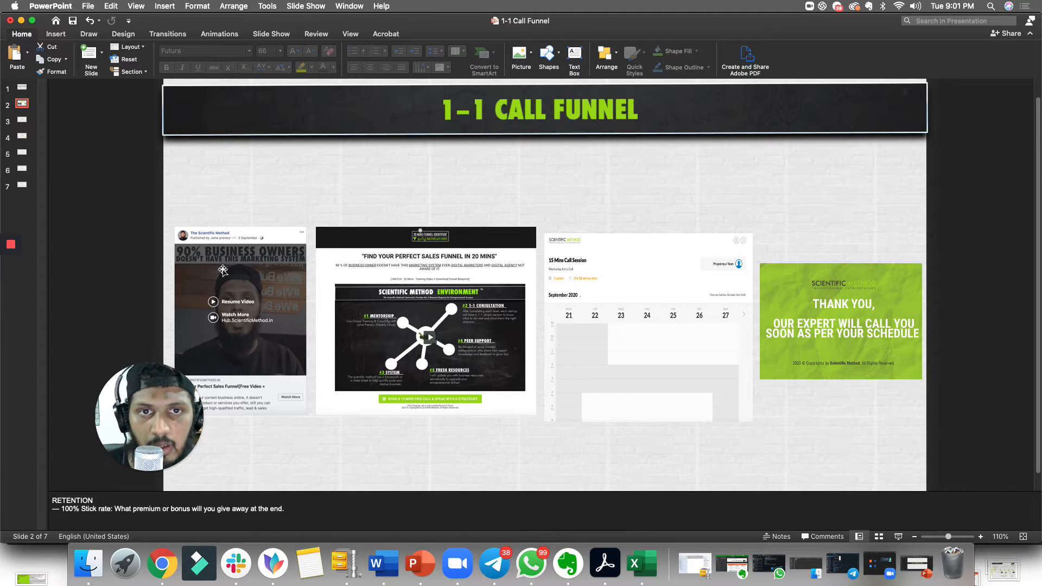
- Open the presentation's third slide, STEP 1 – CREATE A LANDING PAGE
left_click(22, 120)
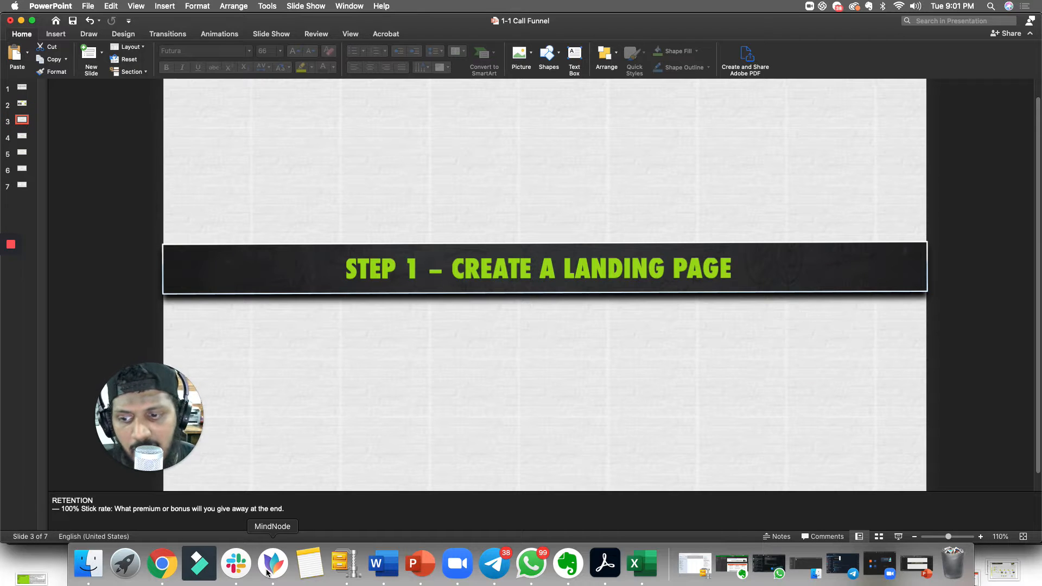
- Switch to Chrome and look over the Kartra forms list, the calendars and the funnel landing page in the page editor
left_click(162, 565)
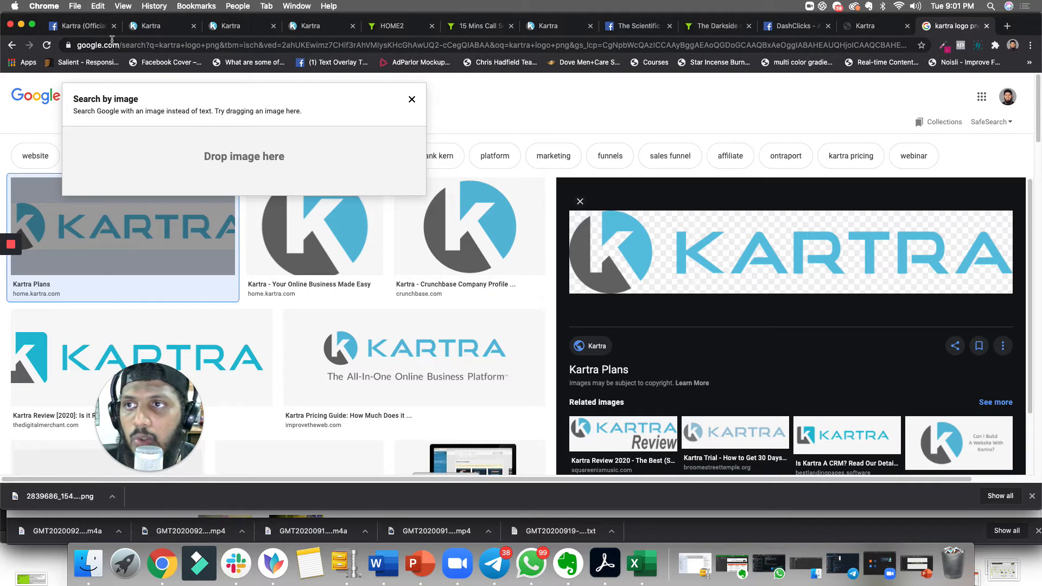
left_click(152, 25)
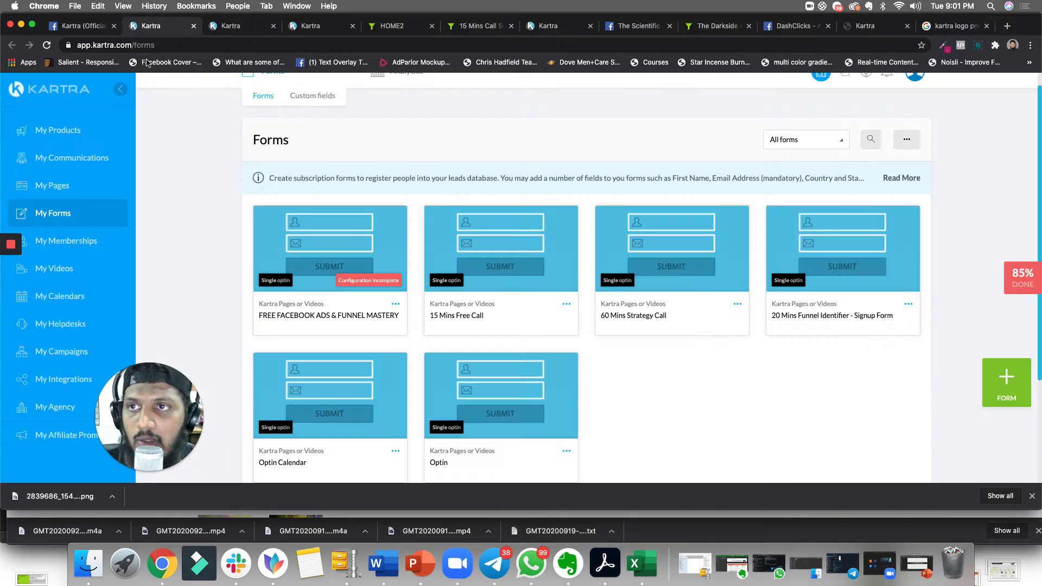
left_click(233, 27)
left_click(312, 30)
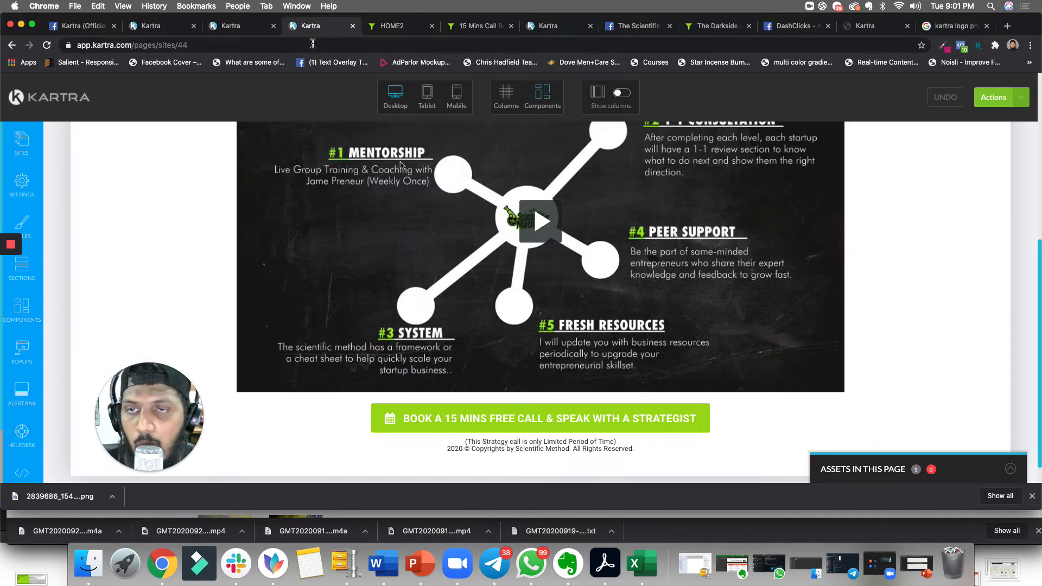
scroll(161, 265, "up", 10)
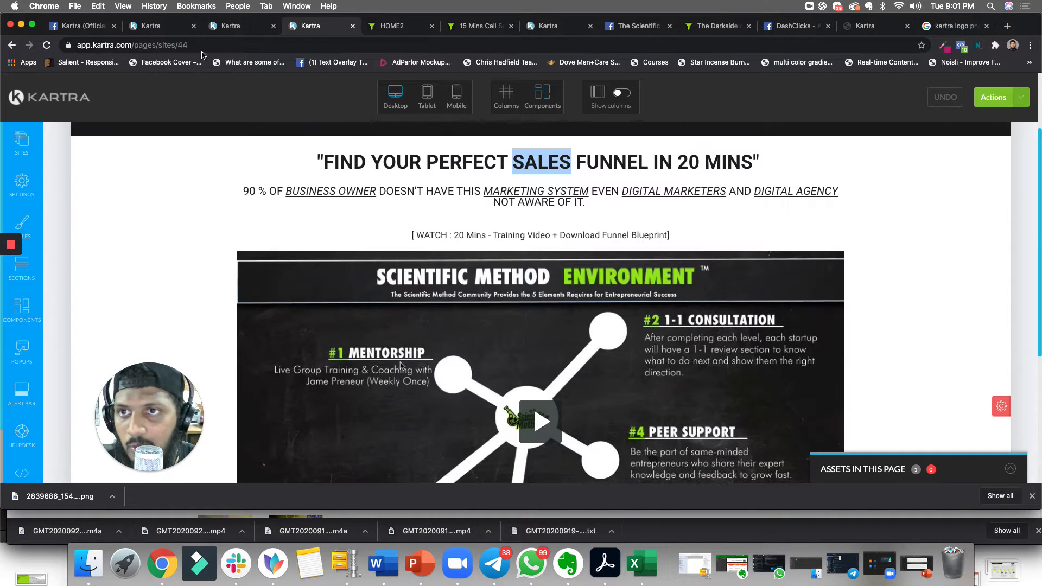
left_click(231, 28)
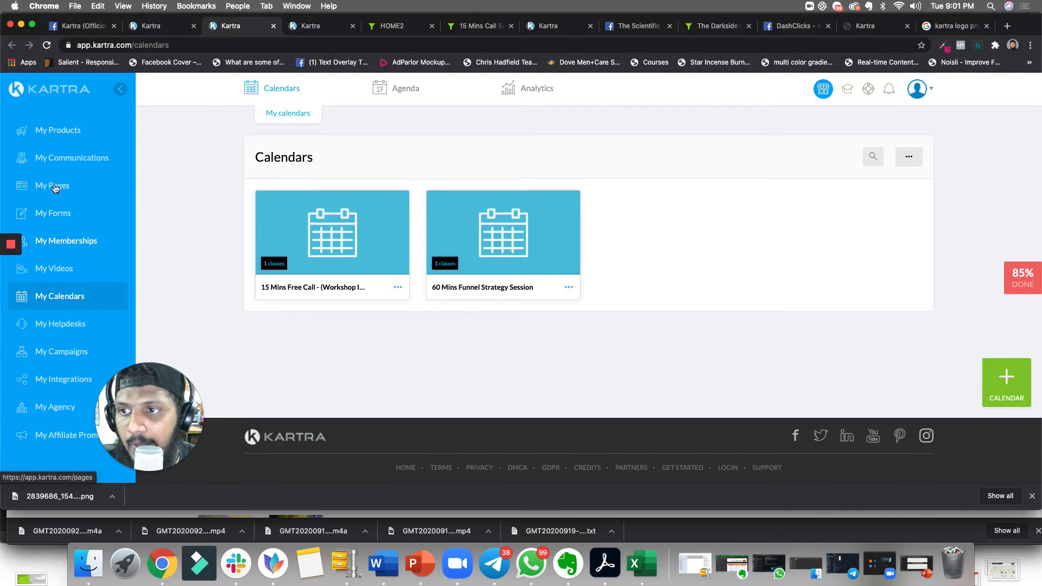
left_click(312, 27)
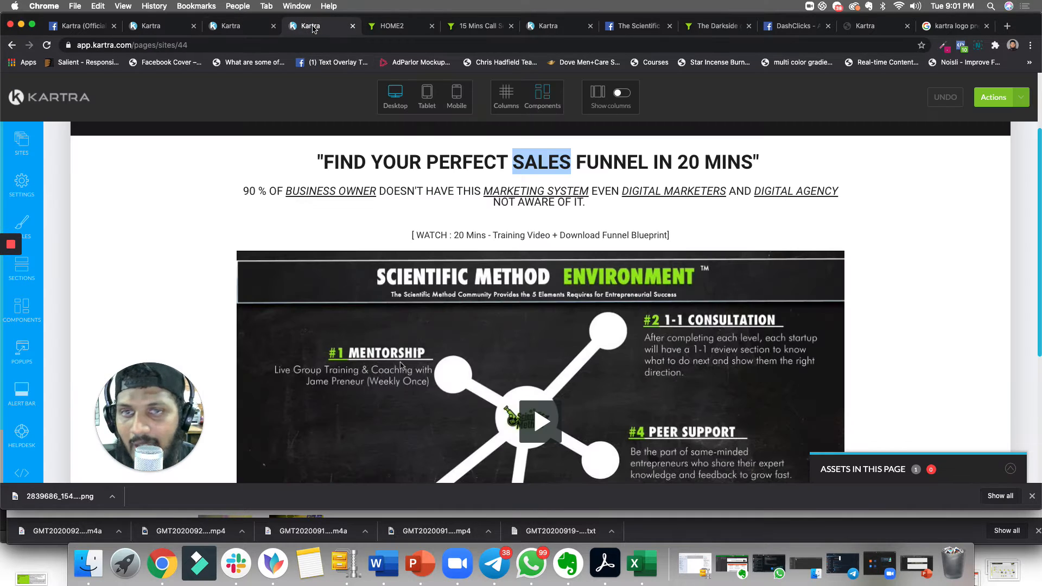
scroll(393, 276, "down", 3)
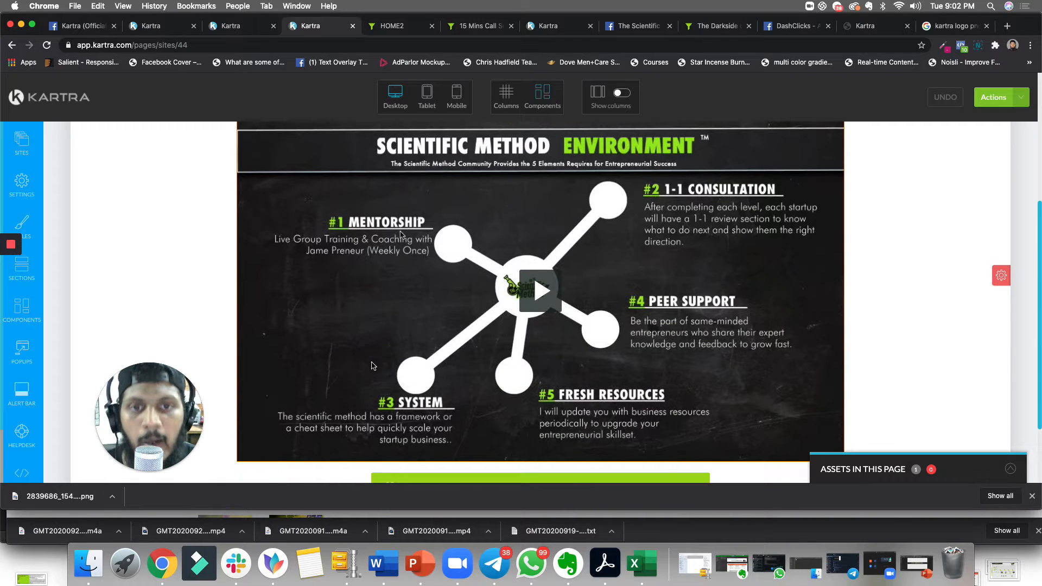
scroll(461, 276, "up", 5)
scroll(469, 285, "down", 1)
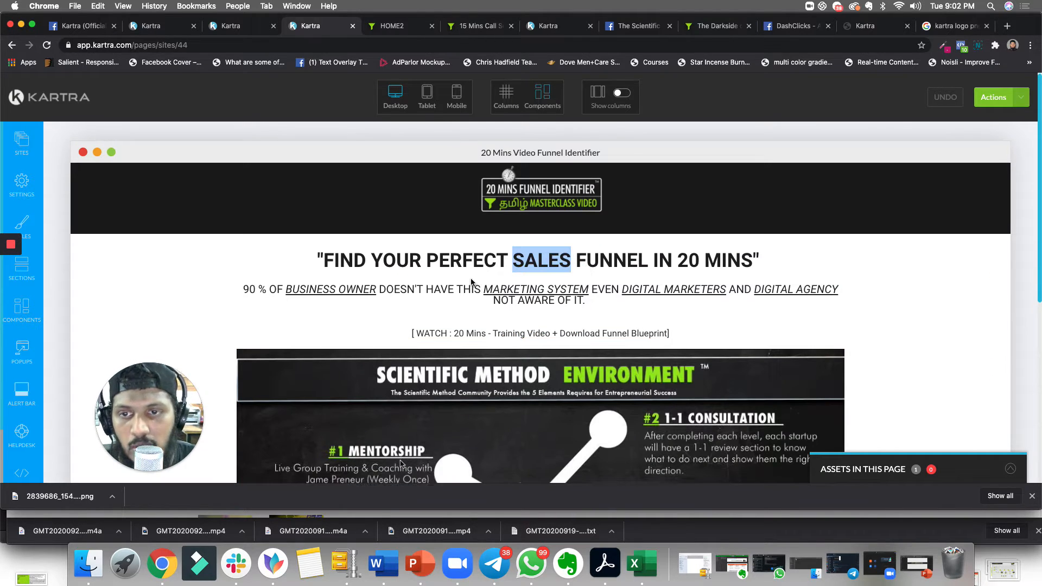
- Browse The Scientific Method Facebook page and scroll through its recent posts
left_click(812, 27)
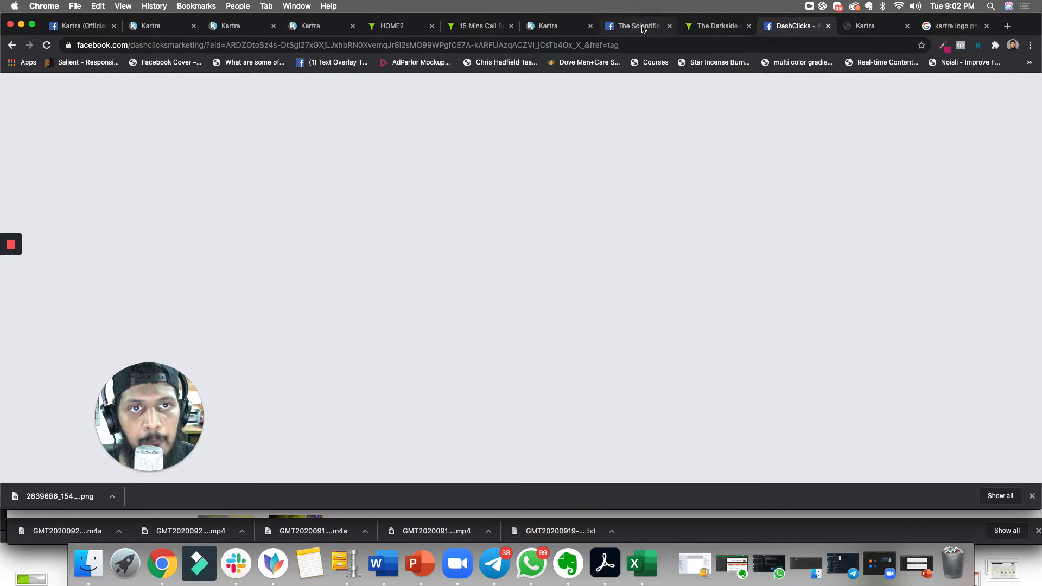
left_click(624, 27)
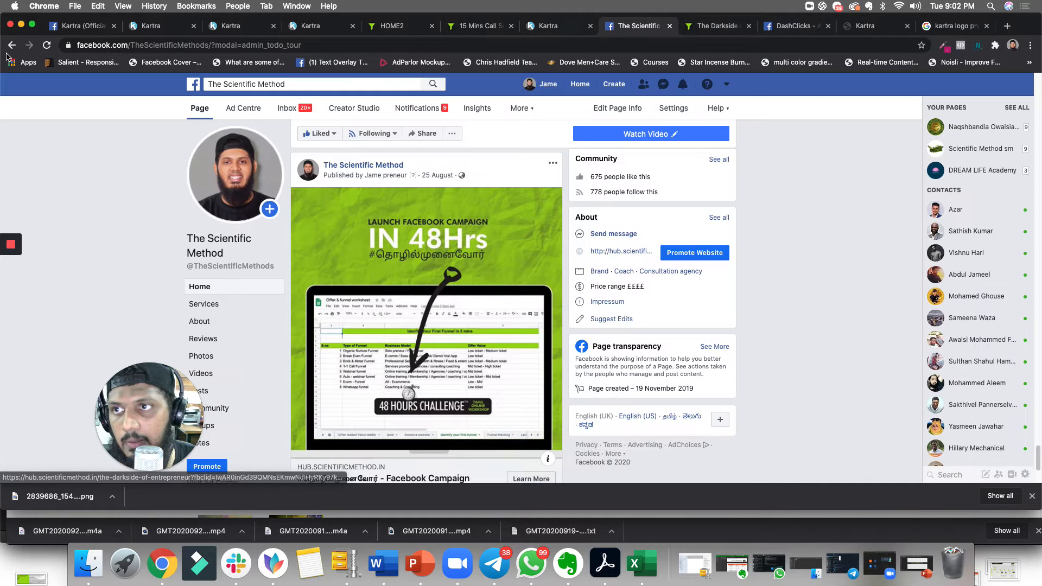
scroll(382, 324, "down", 3)
scroll(382, 324, "up", 10)
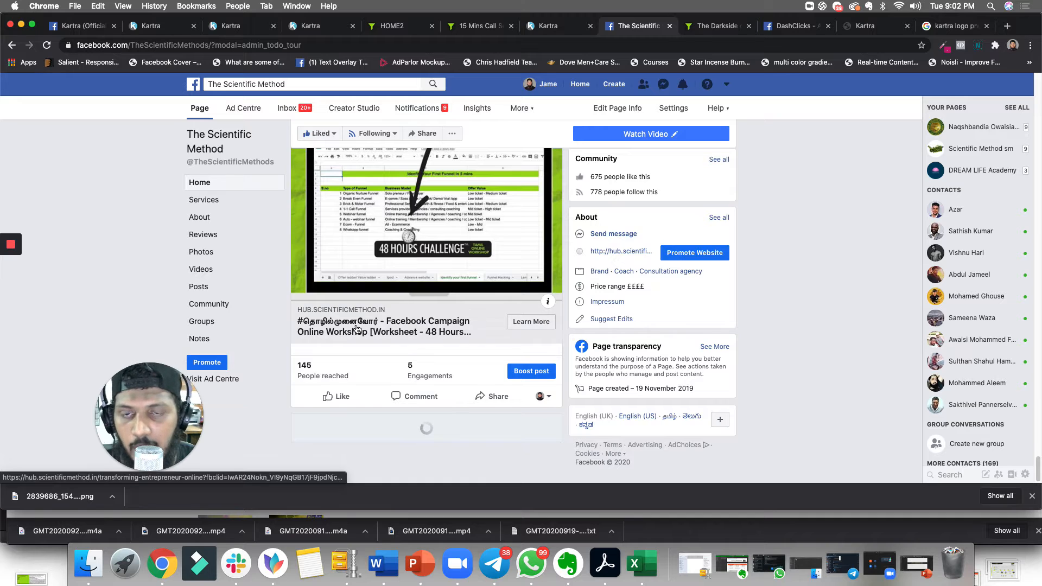
scroll(356, 336, "down", 5)
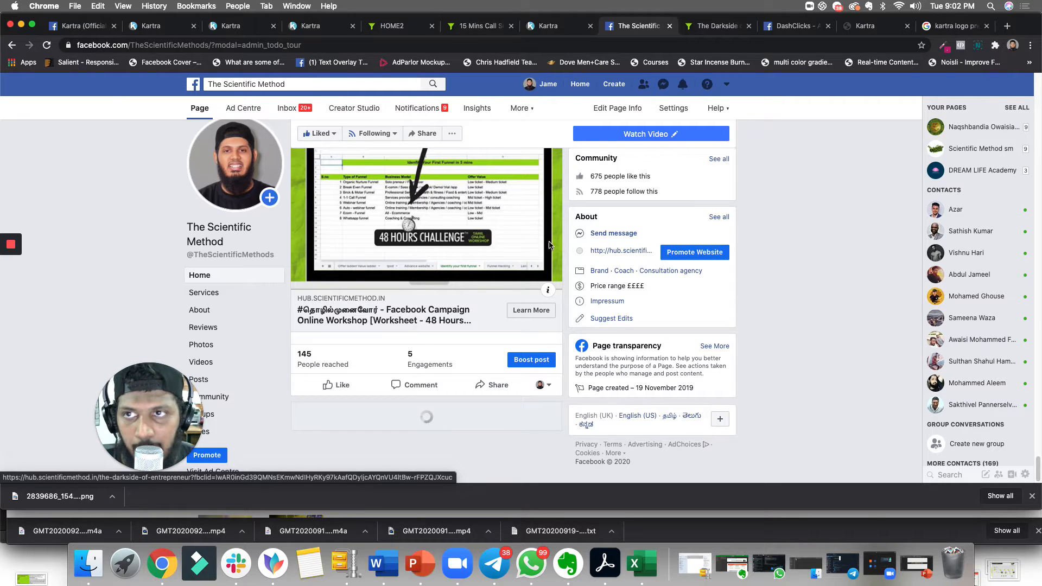
scroll(434, 277, "up", 1)
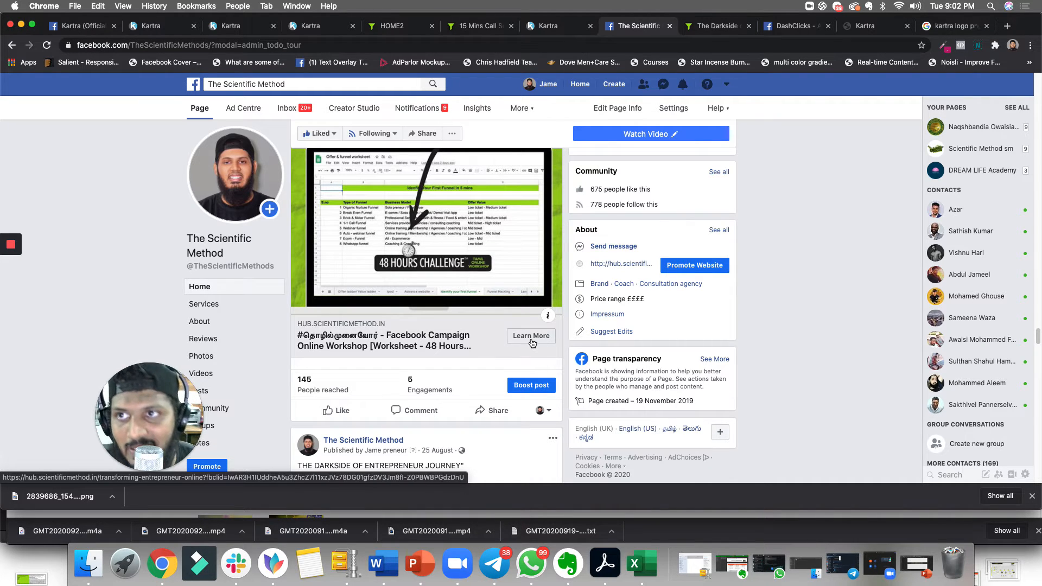
- Revisit the Kartra forms and calendars, then scroll through the 20 Mins Video Funnel Identifier landing page in the editor
left_click(170, 30)
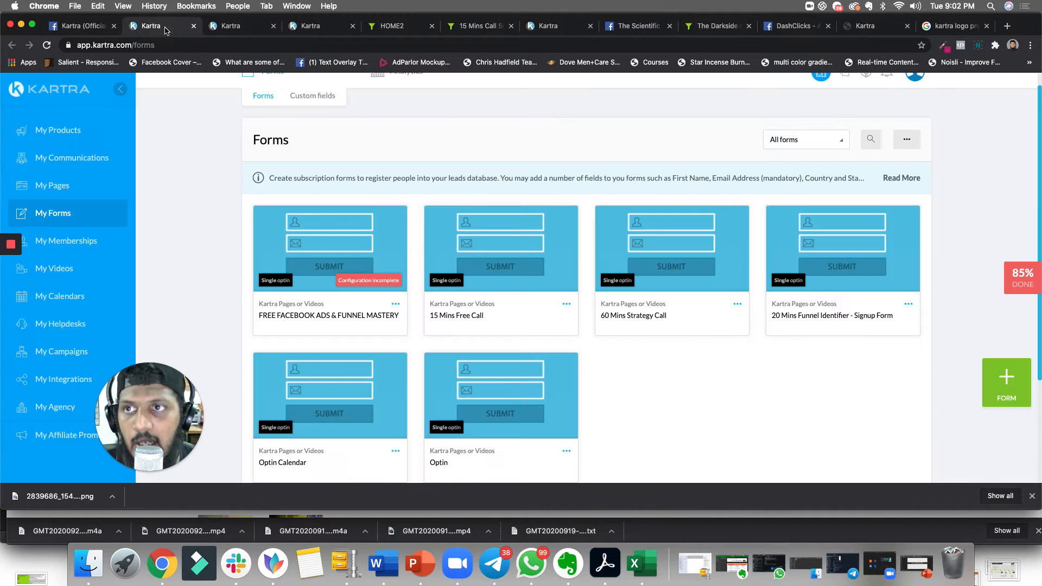
left_click(240, 26)
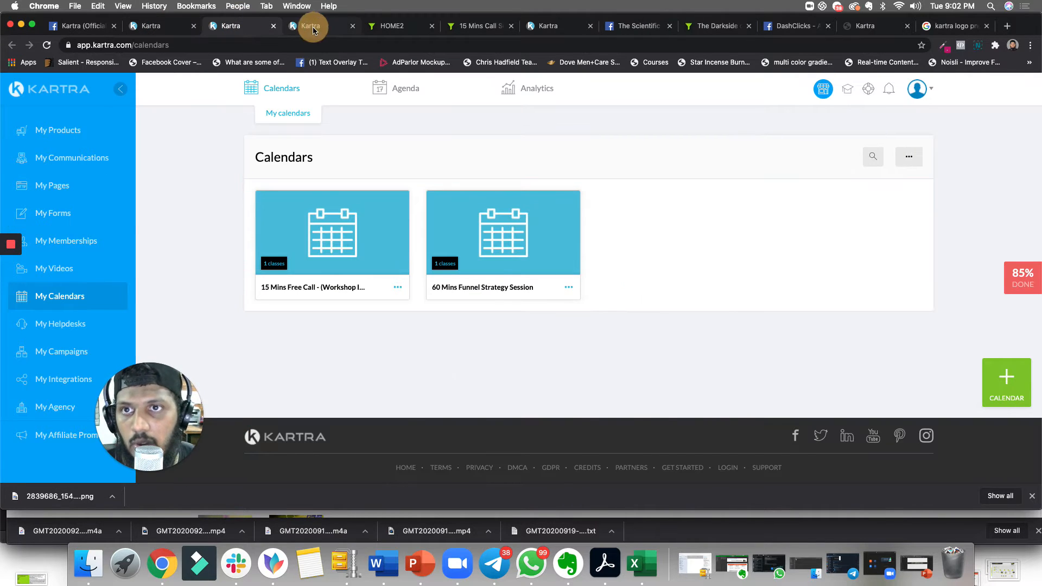
left_click(320, 25)
scroll(333, 240, "down", 2)
scroll(332, 240, "down", 1)
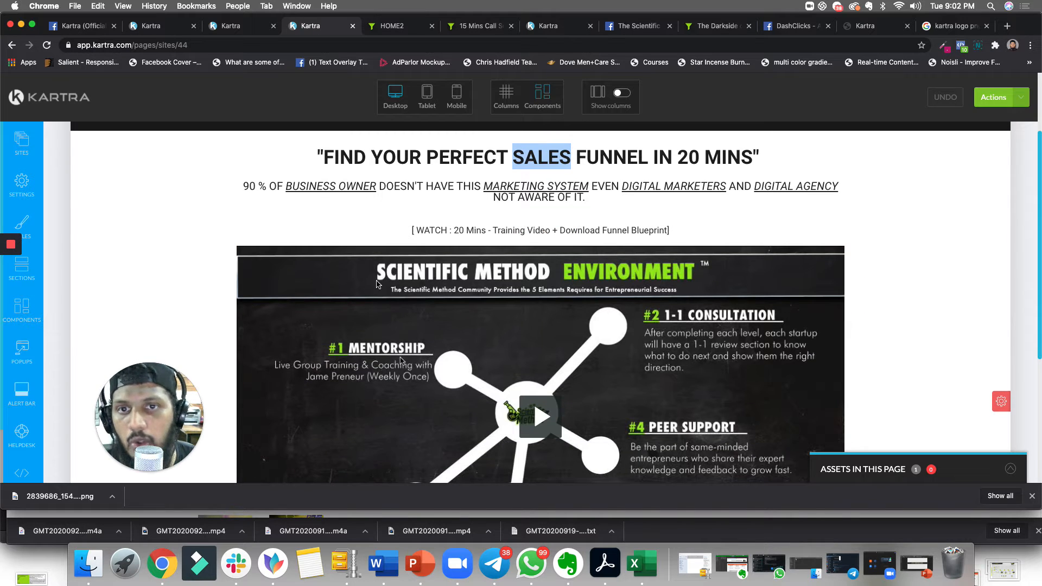
scroll(538, 290, "up", 4)
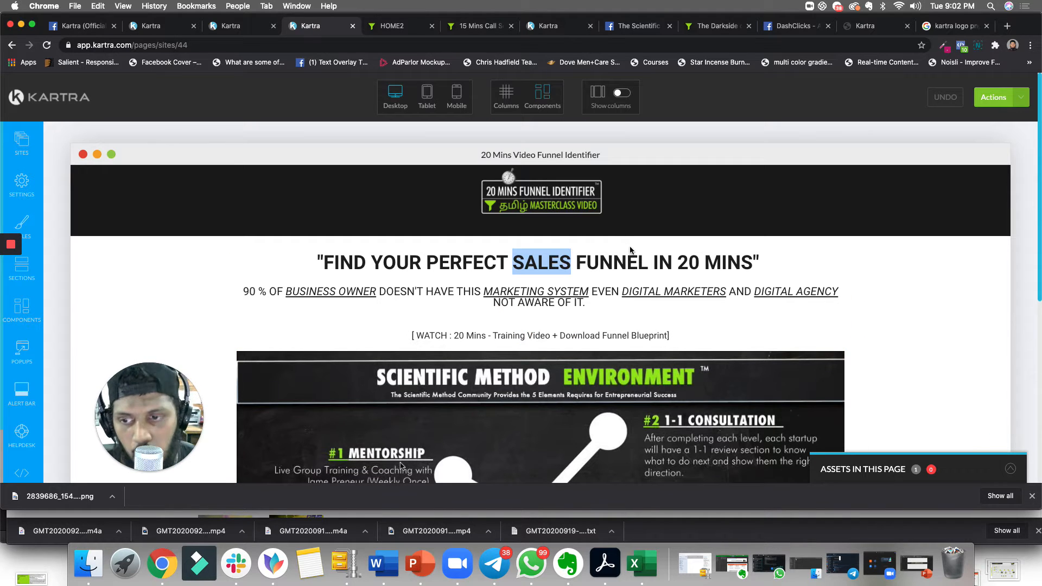
scroll(618, 293, "down", 1)
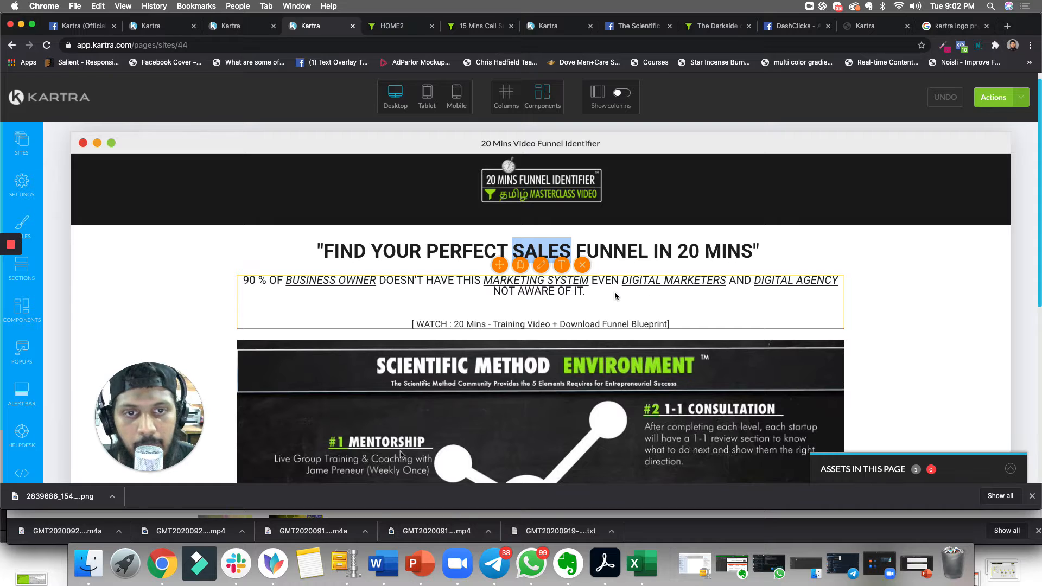
scroll(614, 292, "down", 5)
scroll(651, 271, "up", 6)
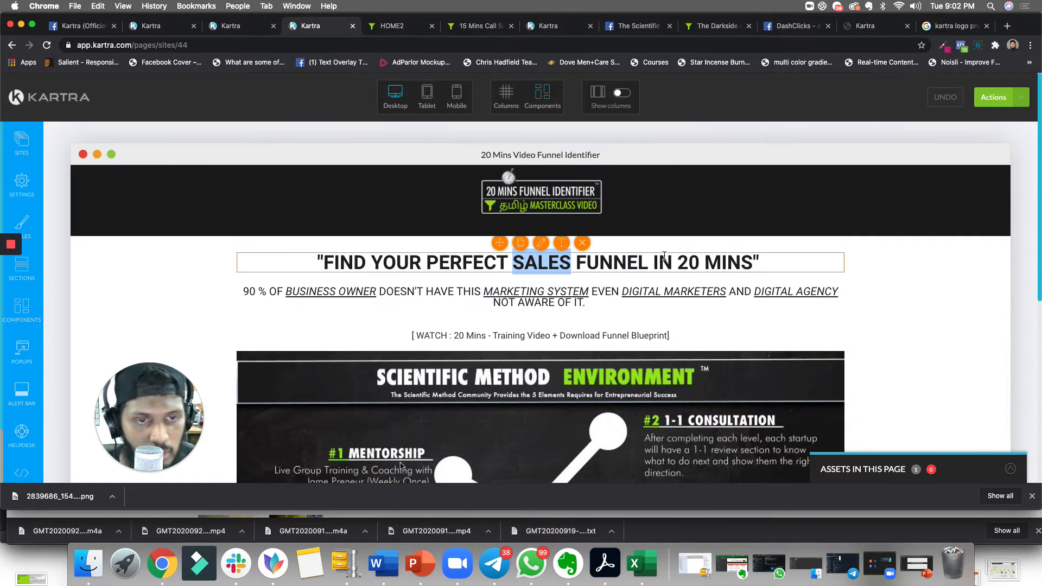
scroll(624, 257, "down", 1)
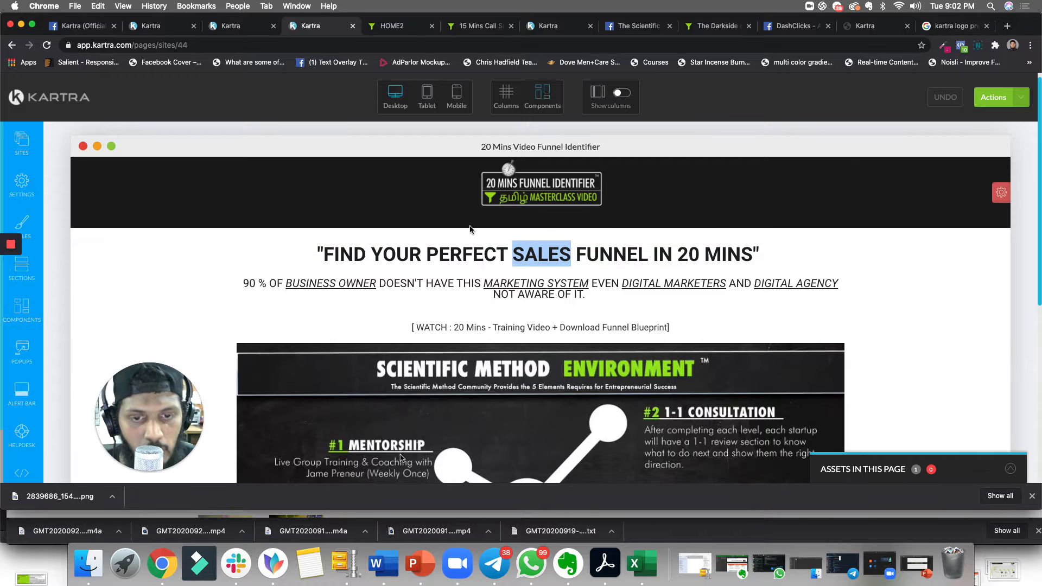
scroll(607, 320, "down", 1)
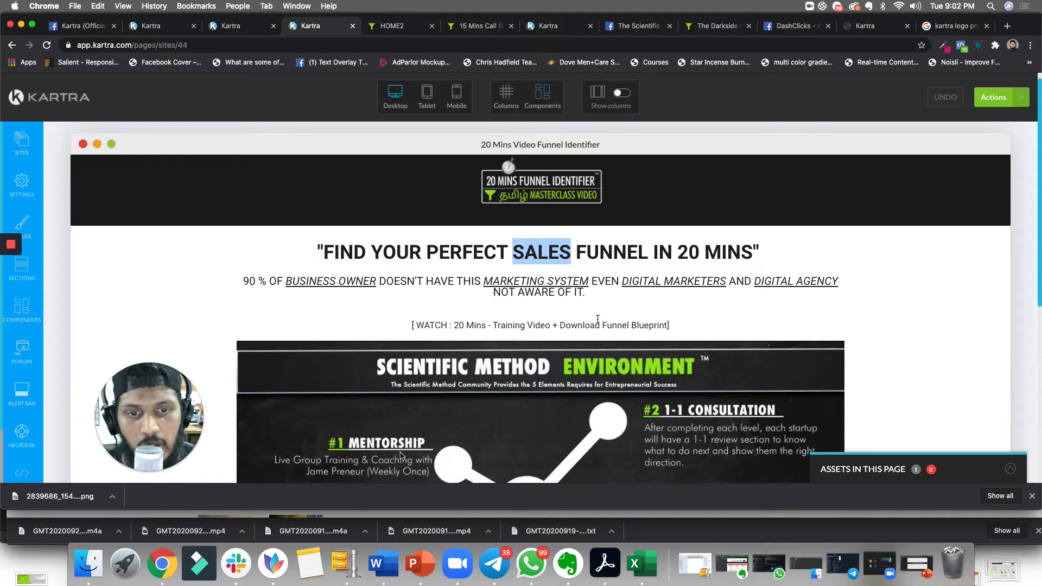
scroll(597, 316, "down", 1)
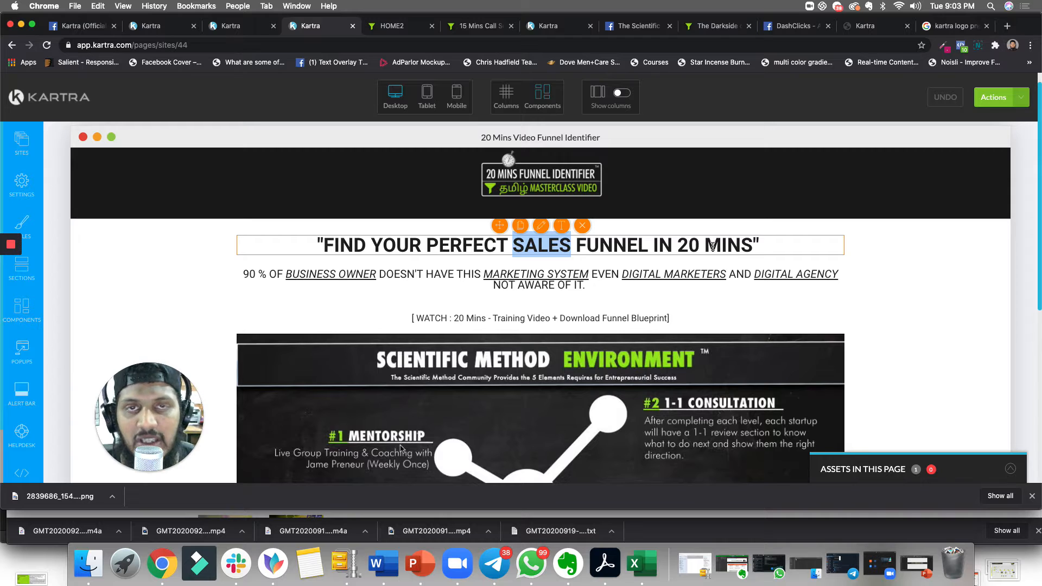
scroll(720, 255, "down", 2)
scroll(664, 252, "up", 3)
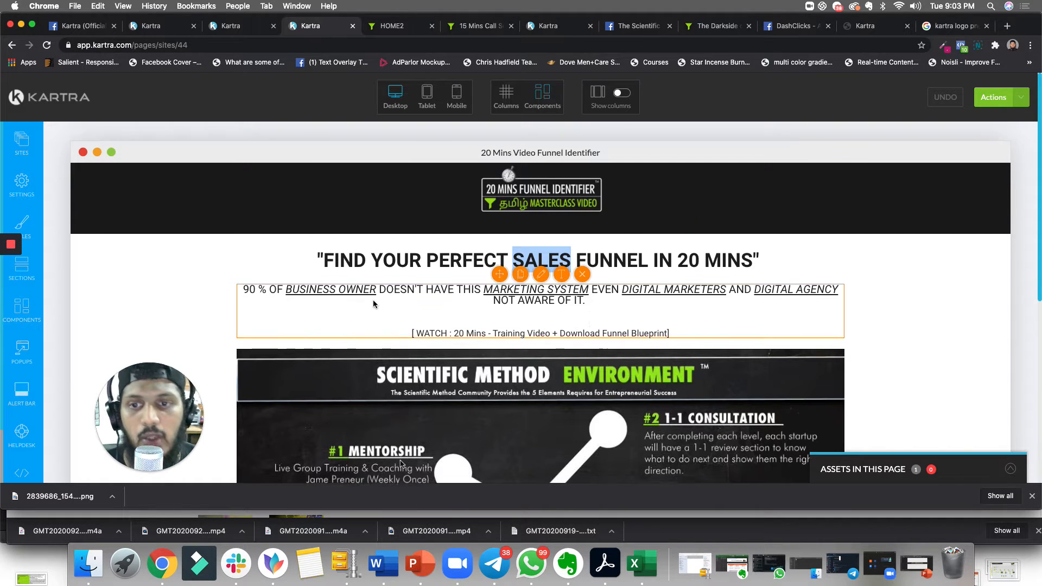
scroll(373, 300, "down", 1)
scroll(689, 246, "down", 1)
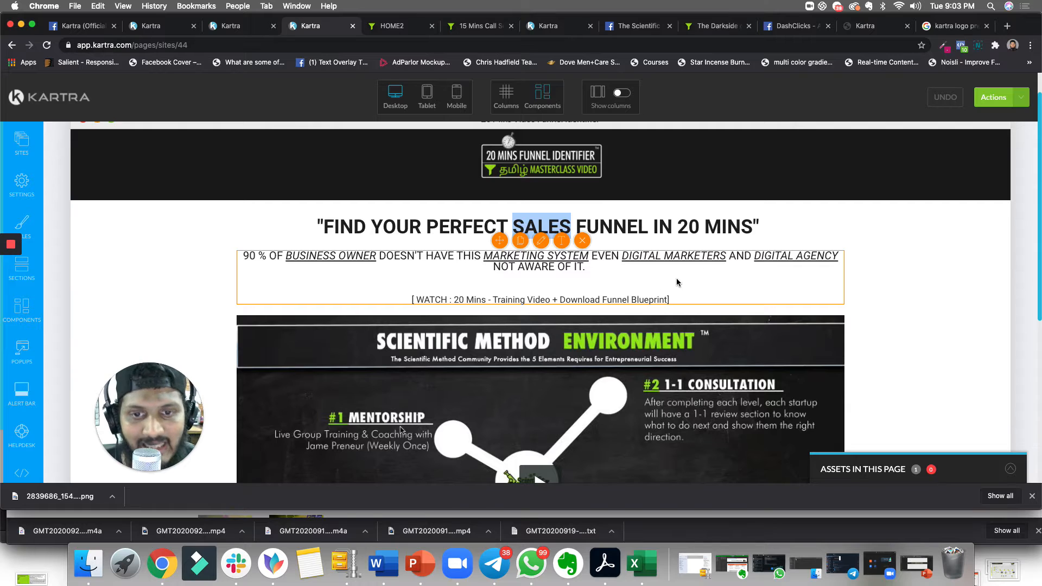
scroll(608, 320, "down", 5)
scroll(409, 274, "down", 1)
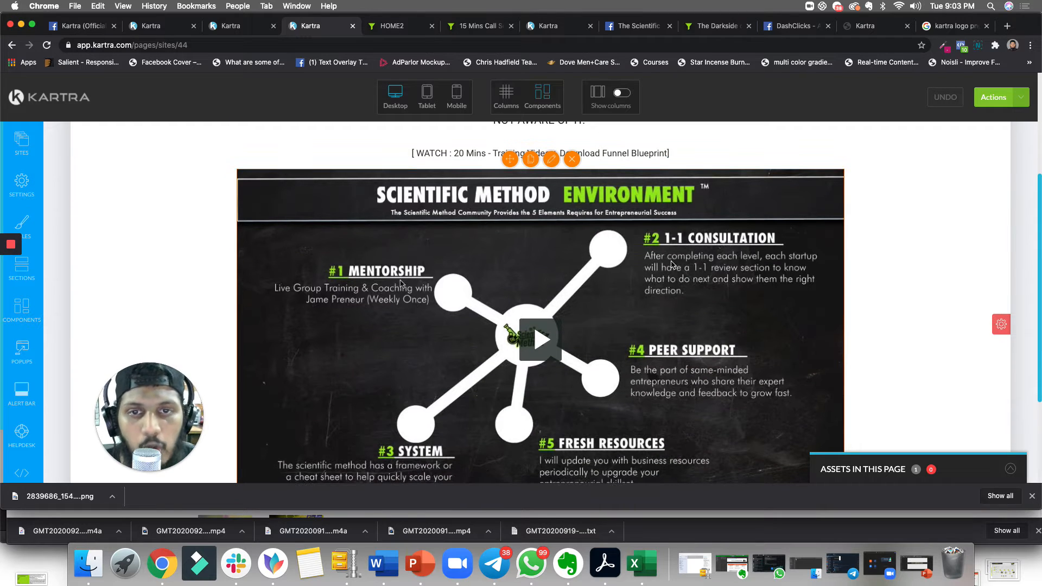
scroll(642, 327, "down", 3)
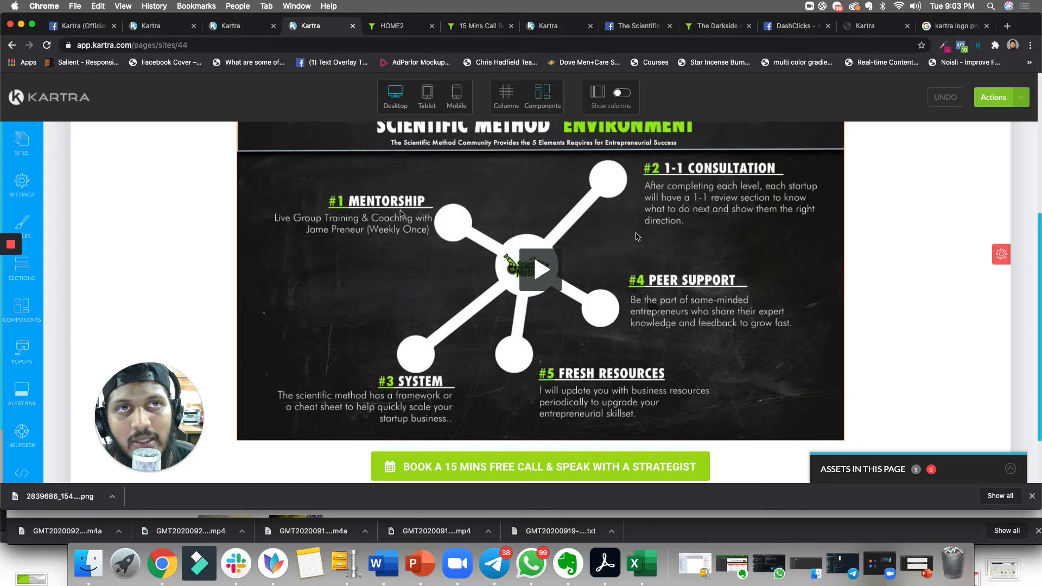
scroll(636, 236, "down", 2)
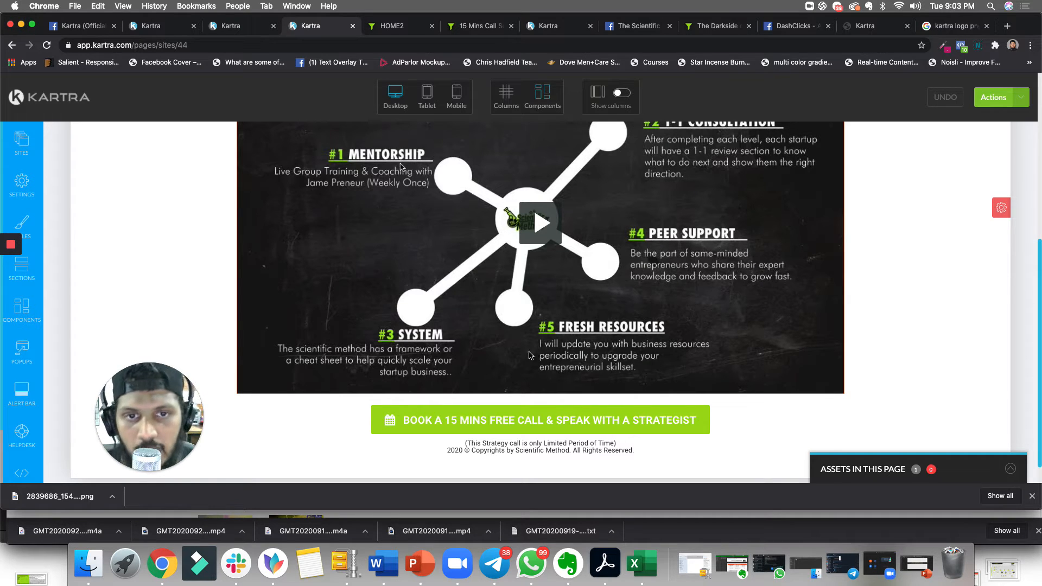
scroll(624, 206, "up", 3)
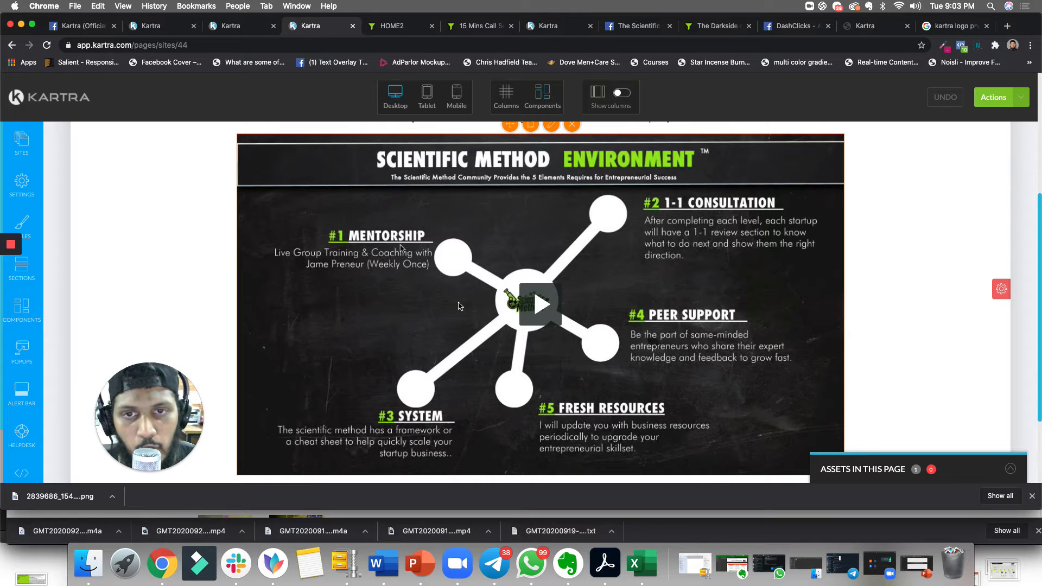
scroll(545, 202, "down", 2)
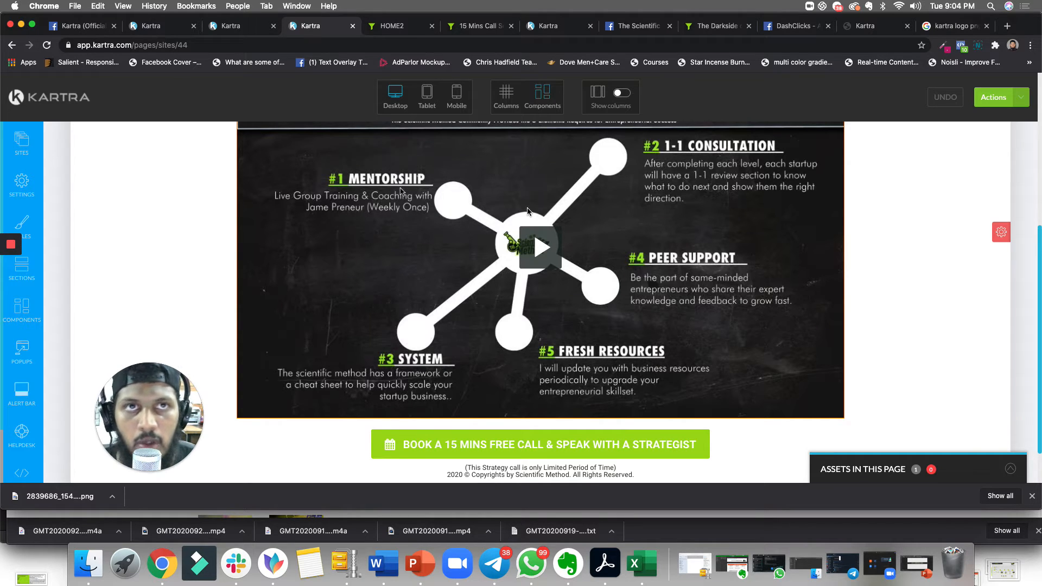
scroll(491, 238, "down", 2)
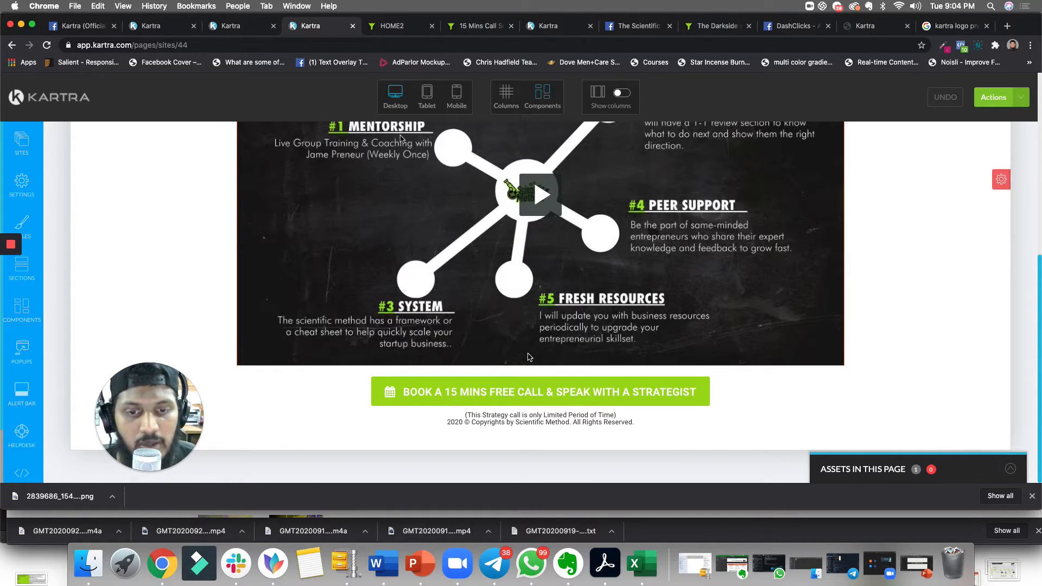
scroll(547, 241, "up", 10)
scroll(547, 241, "down", 10)
scroll(569, 283, "up", 10)
scroll(588, 319, "down", 10)
scroll(602, 321, "up", 10)
scroll(605, 324, "down", 10)
scroll(619, 358, "up", 10)
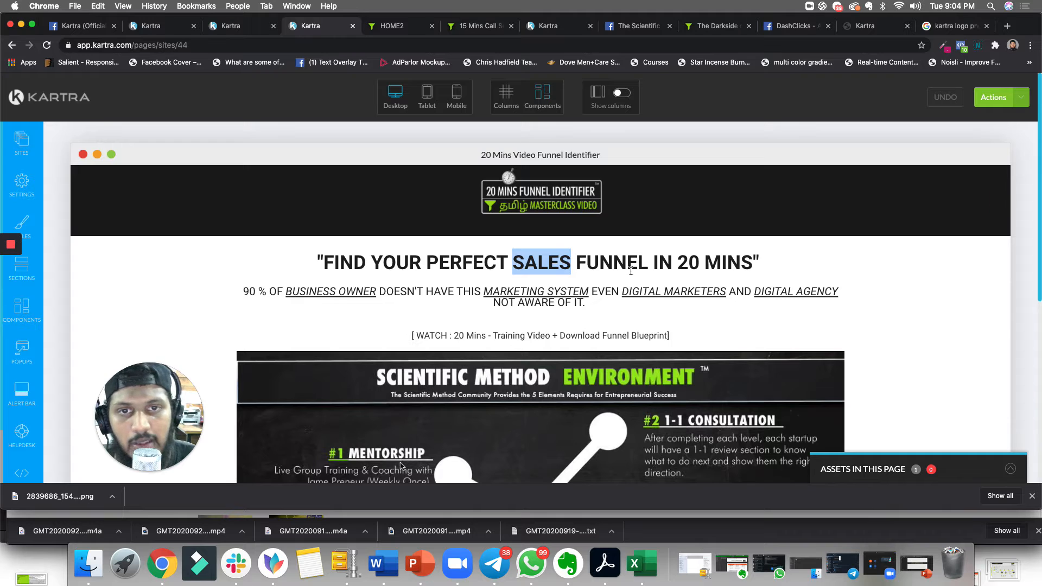
scroll(551, 370, "down", 10)
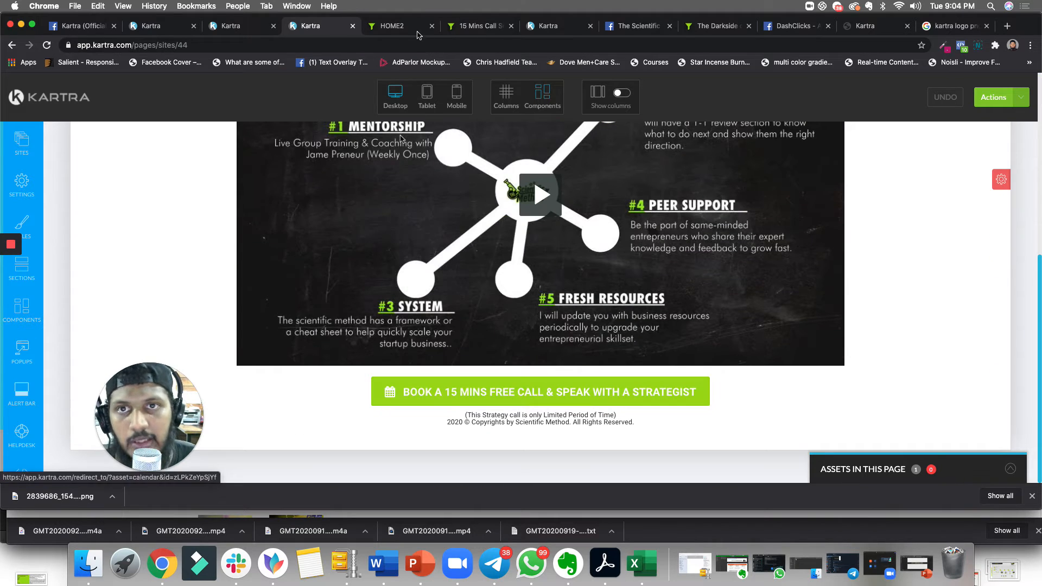
- Return to the presentation and open slide 4, STEP 2 – CREATE A NEW FORM
left_click(151, 26)
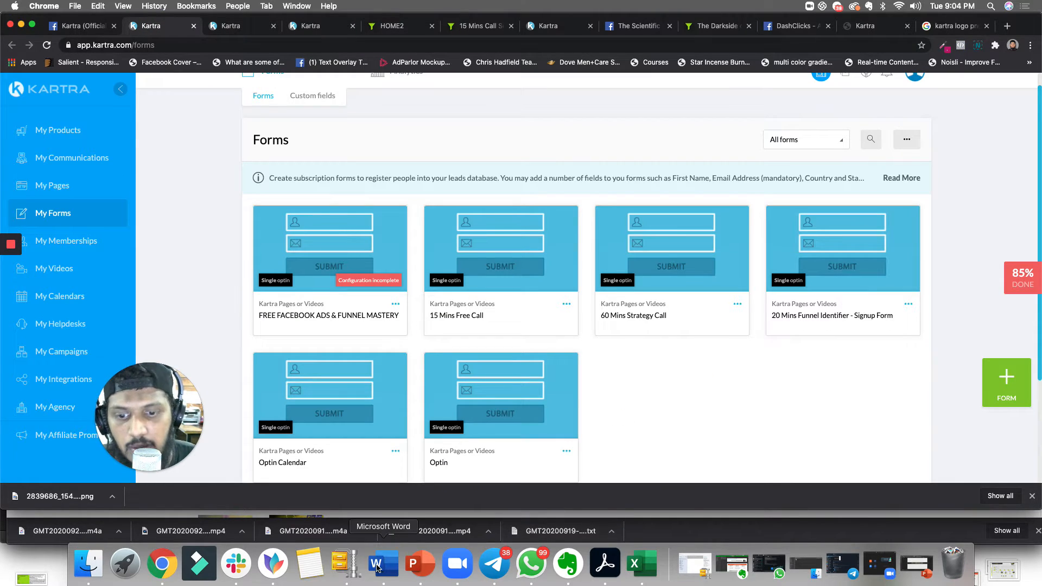
left_click(421, 564)
left_click(22, 137)
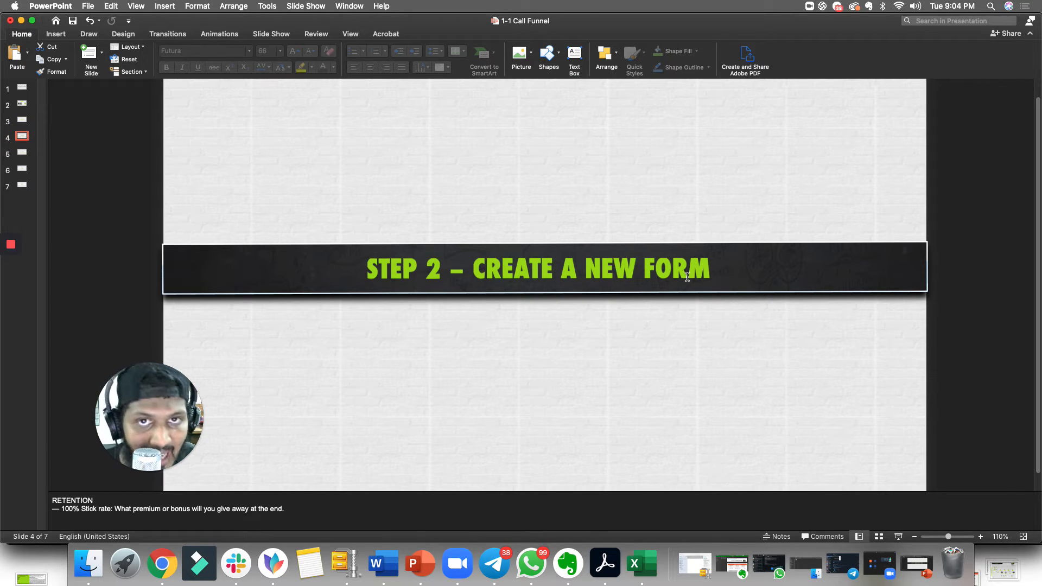
- Switch to the browser and open the 15 Mins Free Call form for editing from the forms list
left_click(21, 21)
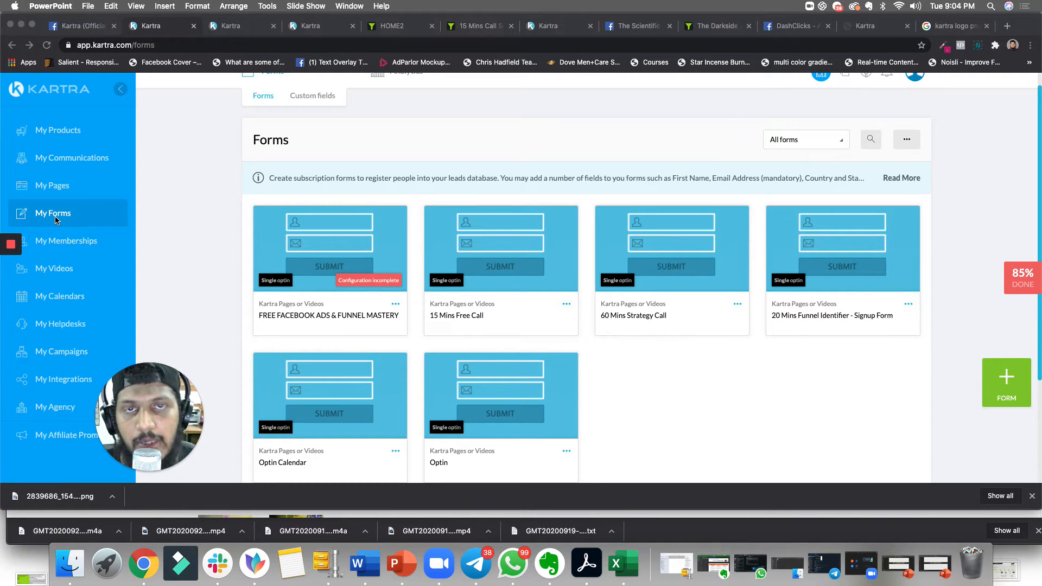
left_click(565, 307)
left_click(565, 305)
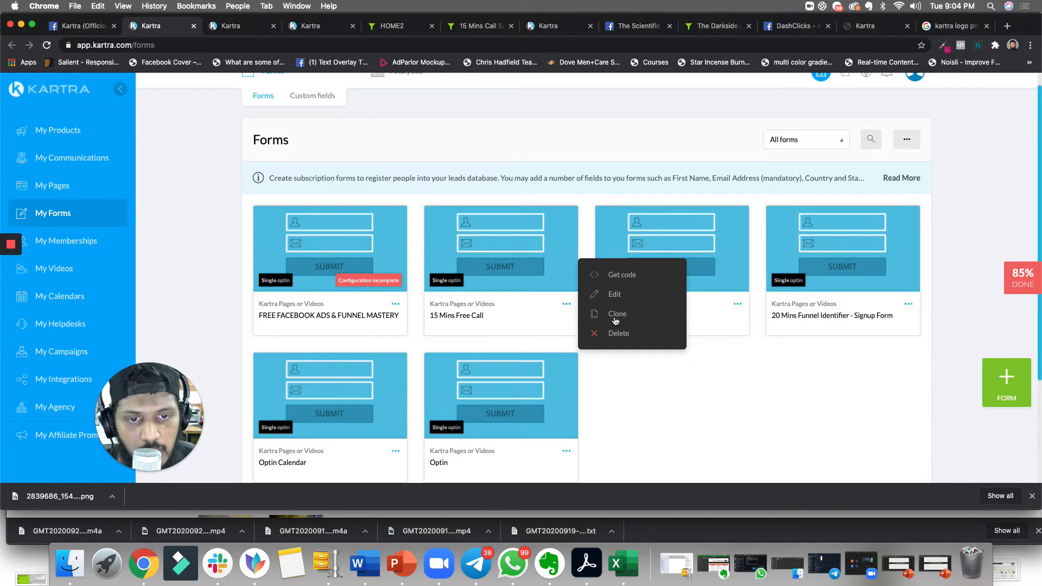
left_click(614, 295)
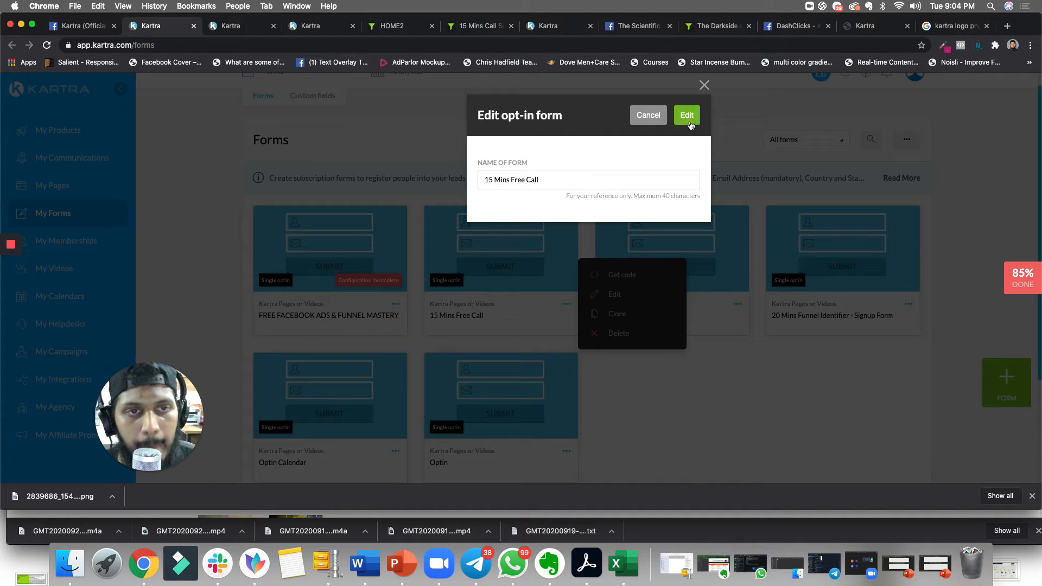
left_click(686, 116)
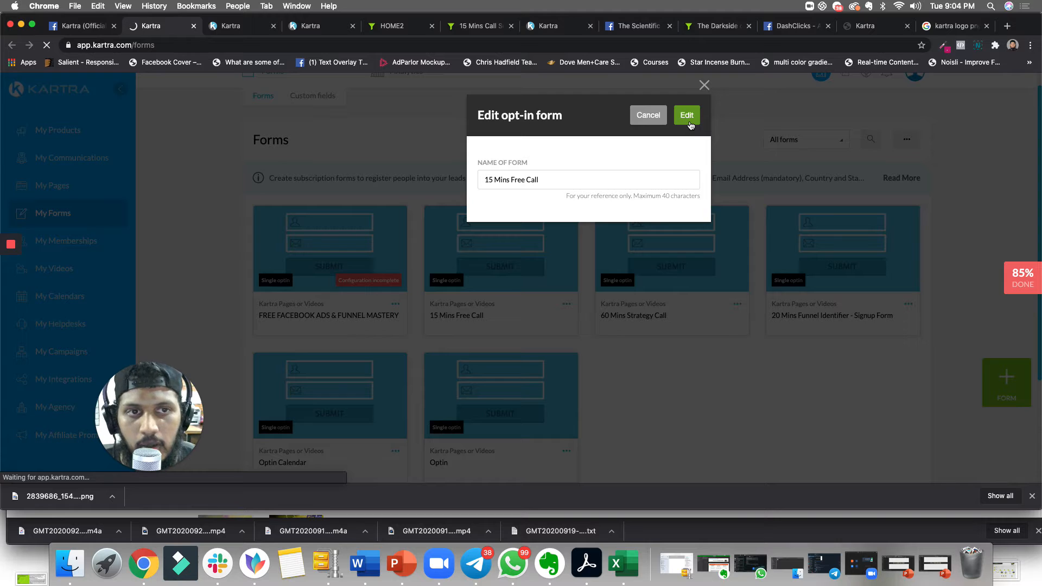
left_click(689, 124)
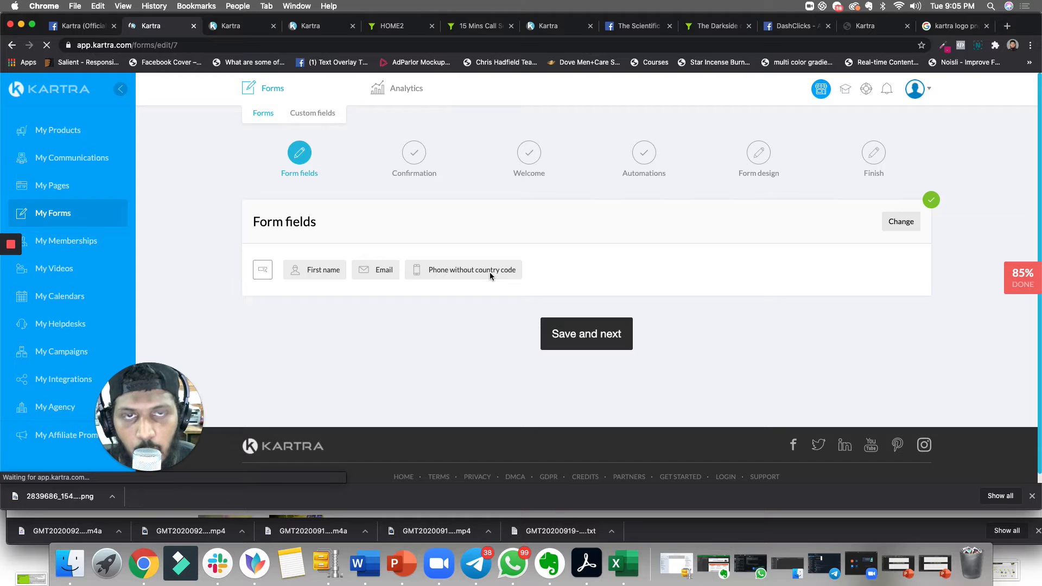
- Open the form fields editor, review the First name, Email and Phone fields, and save them
left_click(586, 341)
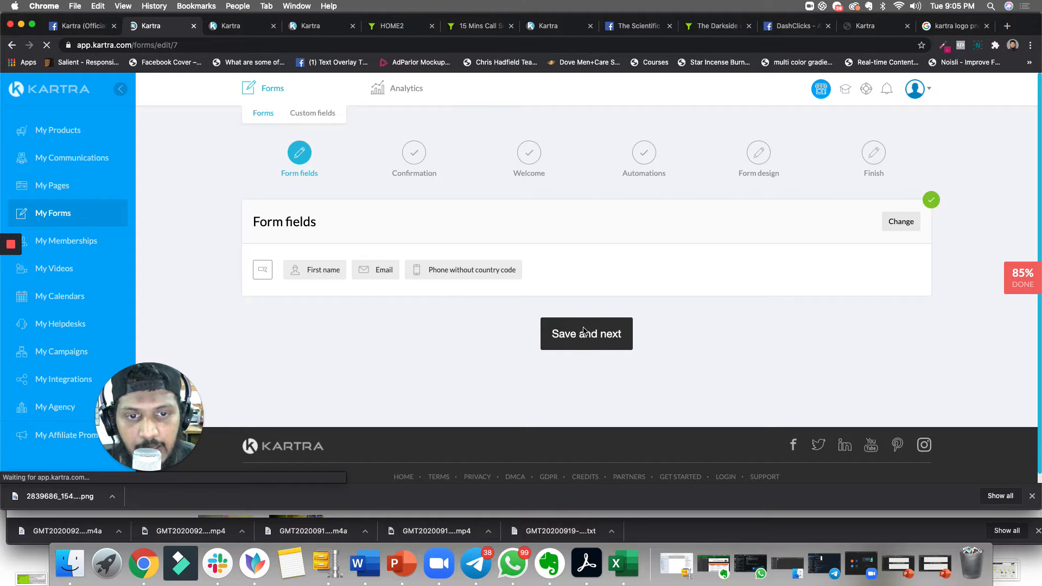
left_click(888, 231)
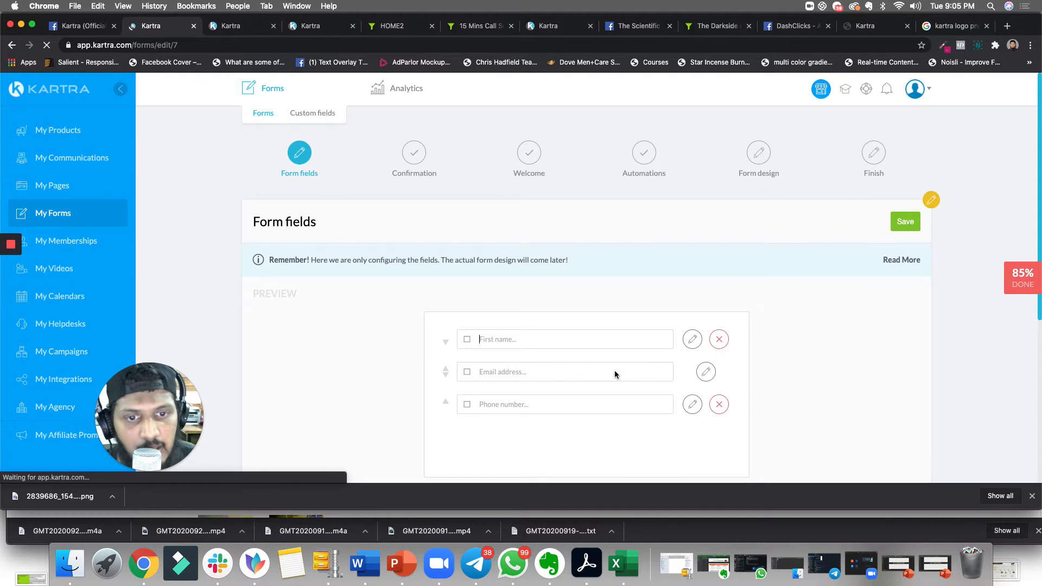
scroll(396, 325, "down", 2)
scroll(388, 342, "down", 5)
scroll(581, 263, "up", 5)
scroll(569, 339, "down", 5)
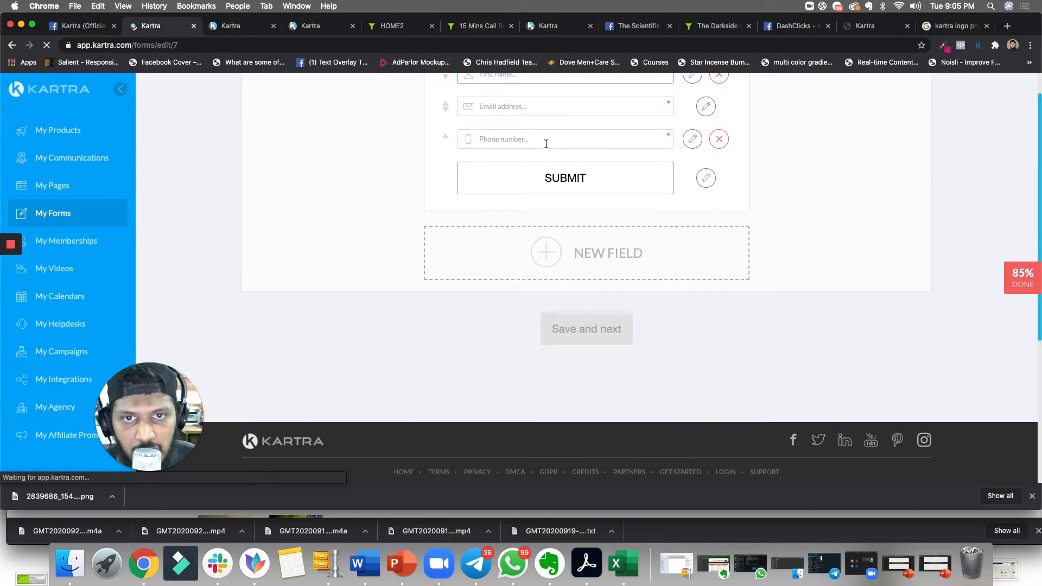
scroll(559, 217, "up", 5)
scroll(658, 240, "up", 3)
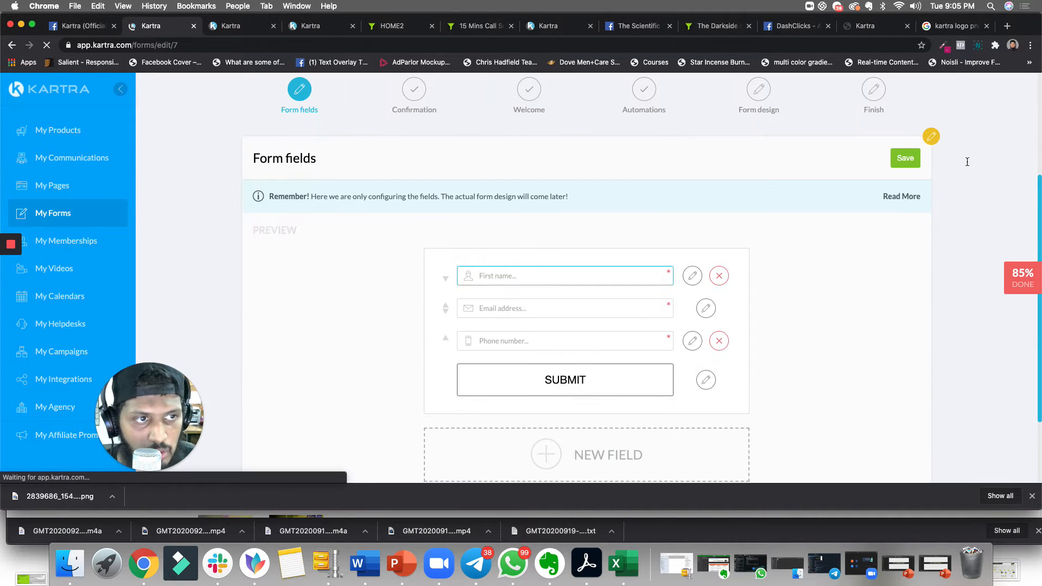
left_click(905, 159)
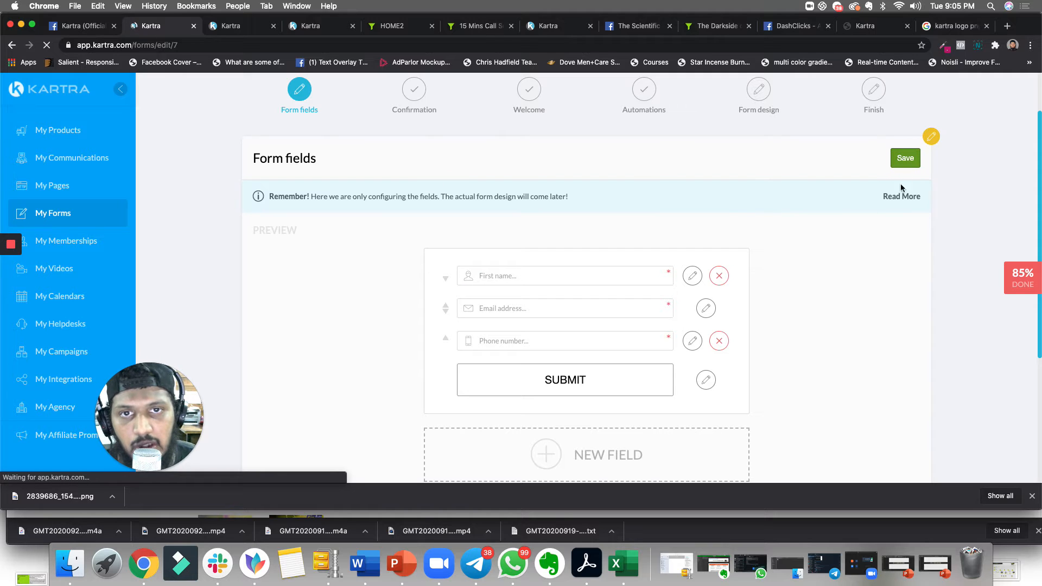
scroll(721, 244, "down", 4)
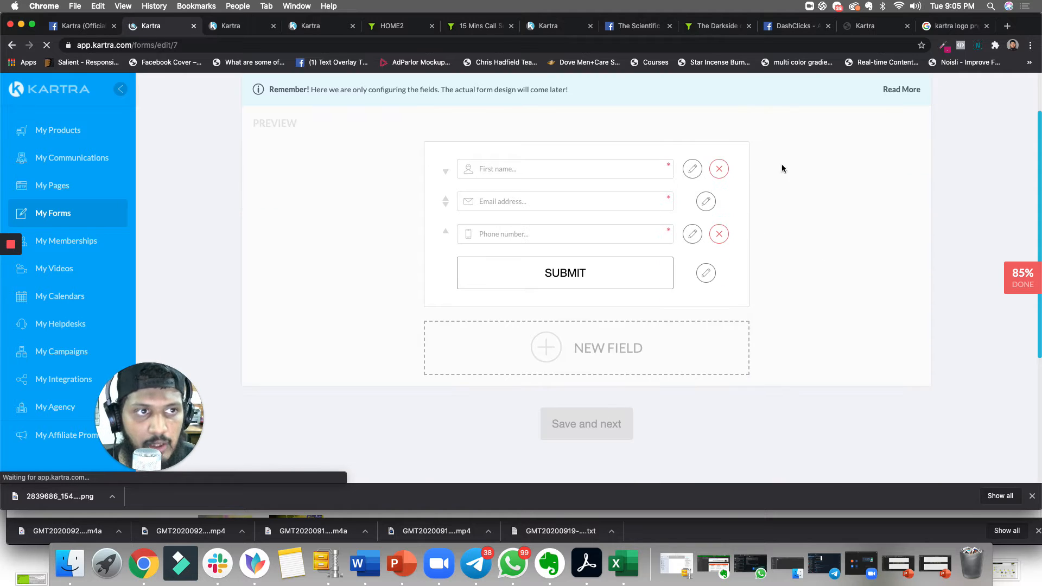
scroll(782, 168, "up", 4)
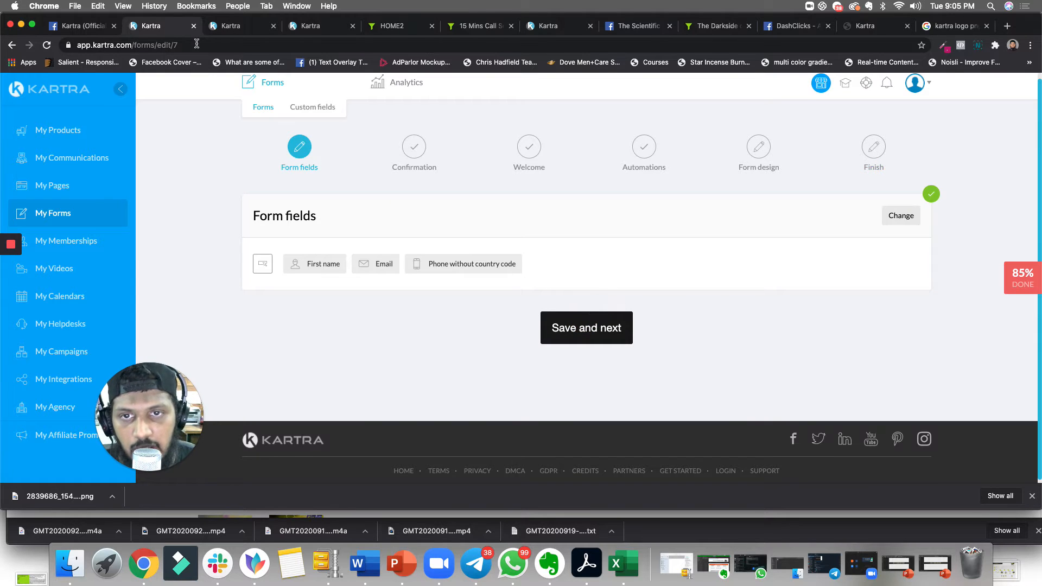
- Open the form's Confirmation step and look through the other open browser tabs before returning to the form
left_click(414, 159)
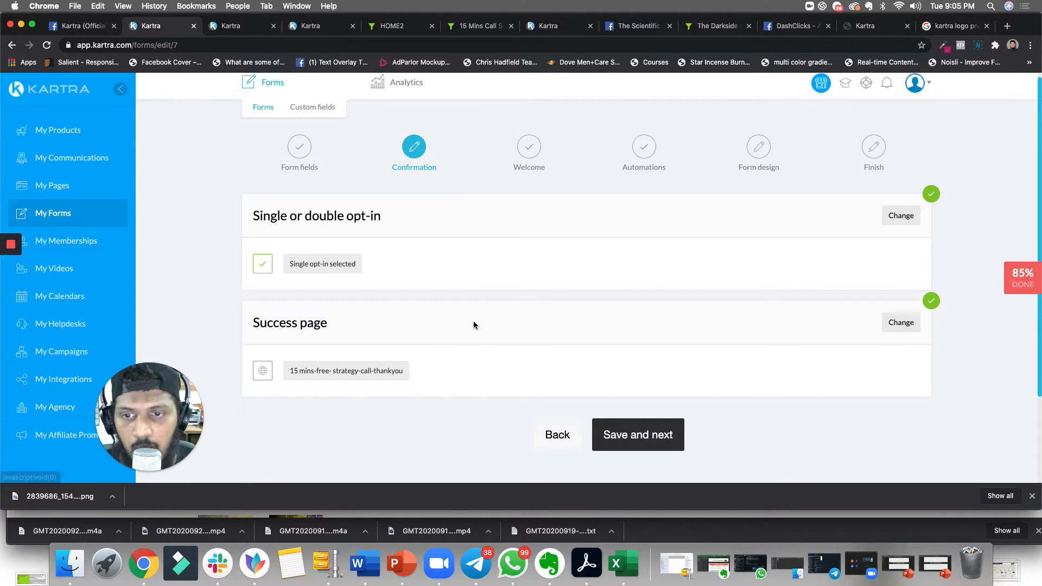
scroll(458, 333, "down", 1)
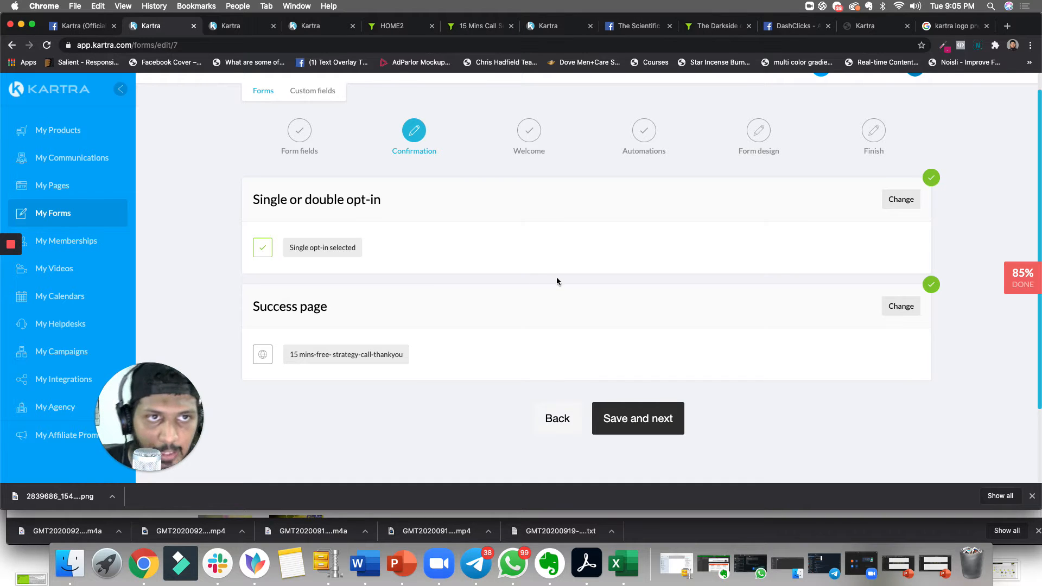
left_click(717, 33)
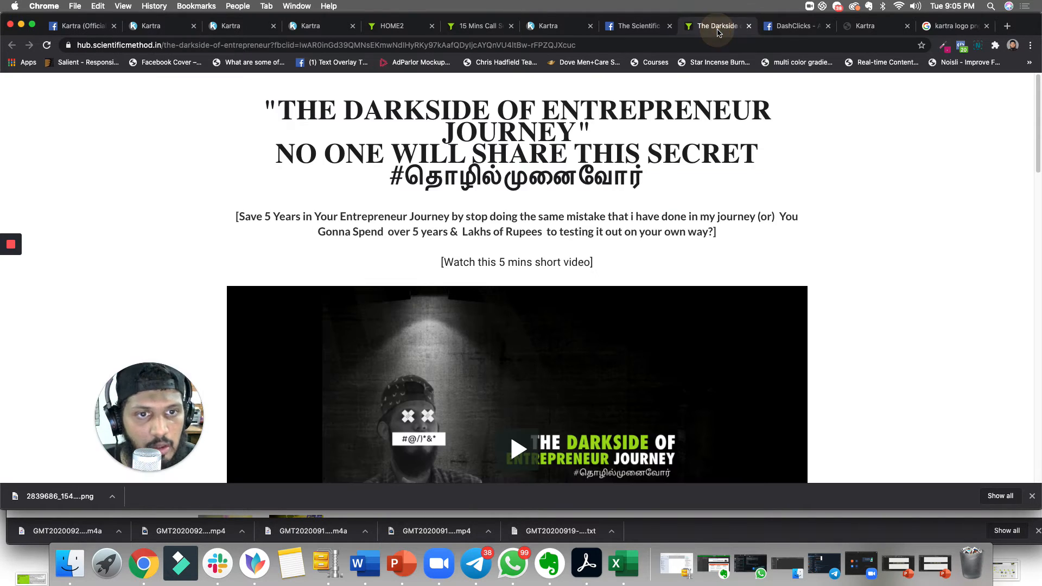
left_click(788, 33)
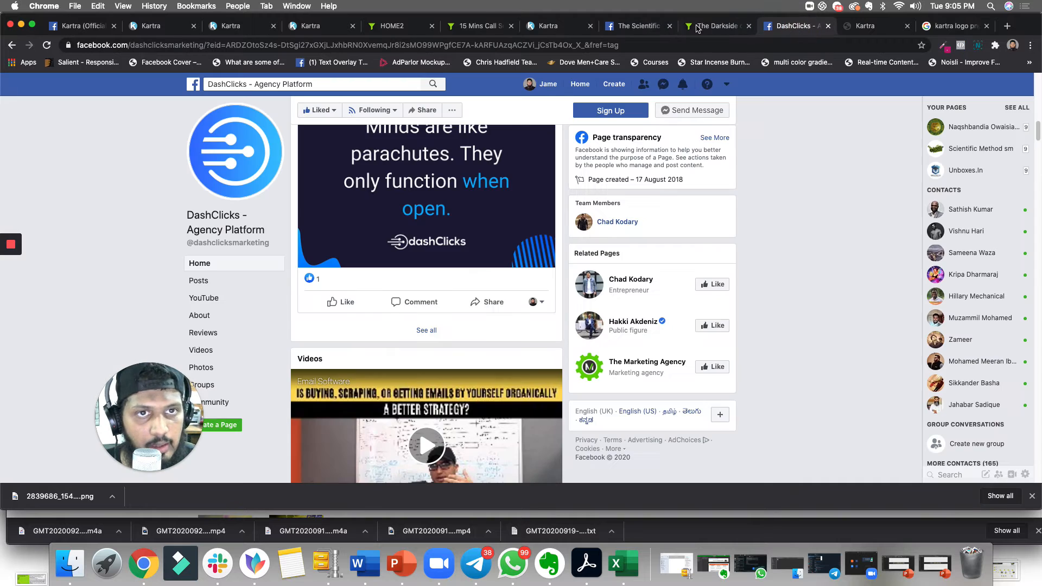
left_click(868, 28)
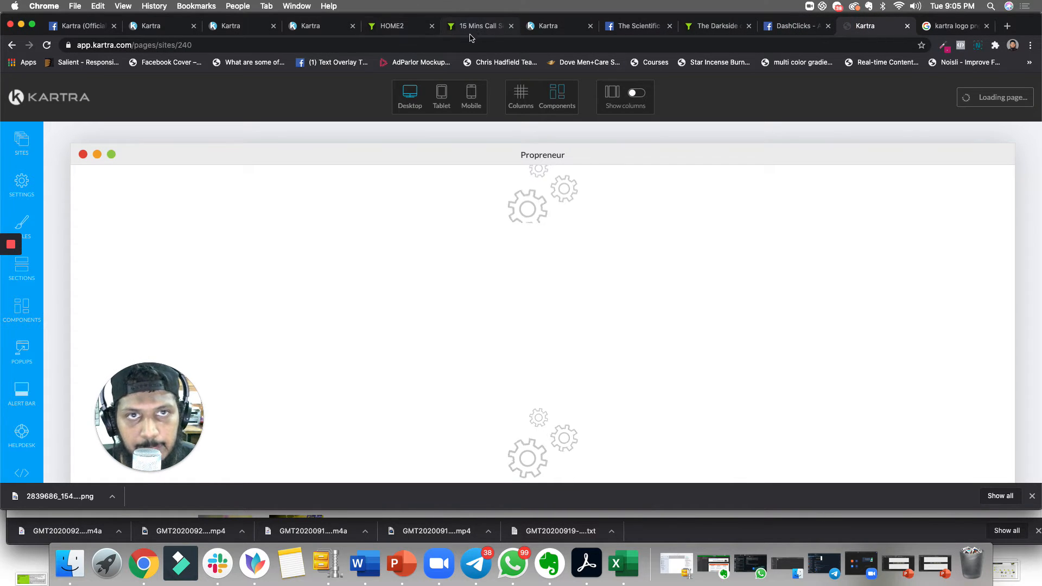
left_click(47, 45)
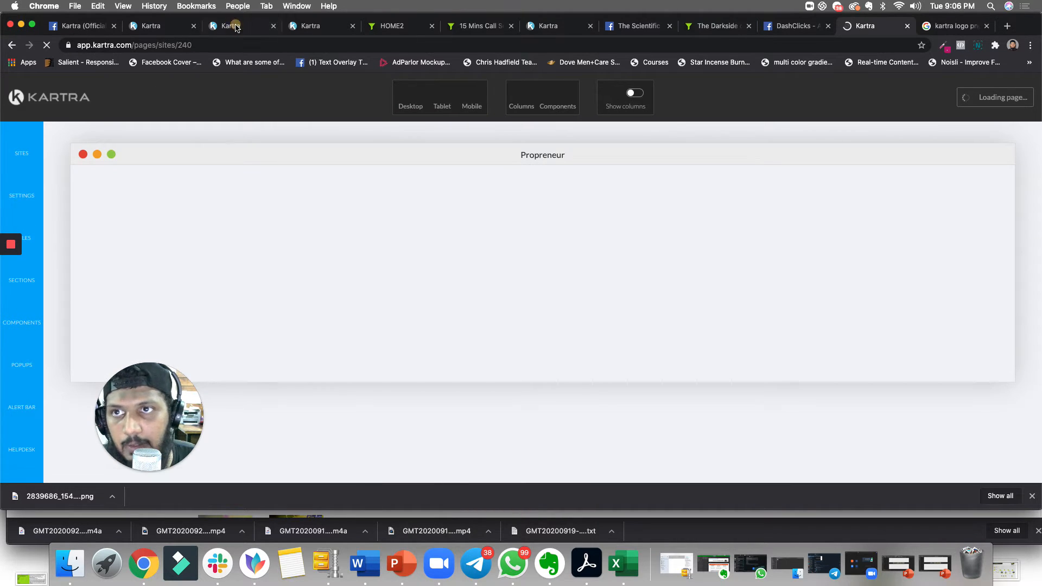
left_click(233, 26)
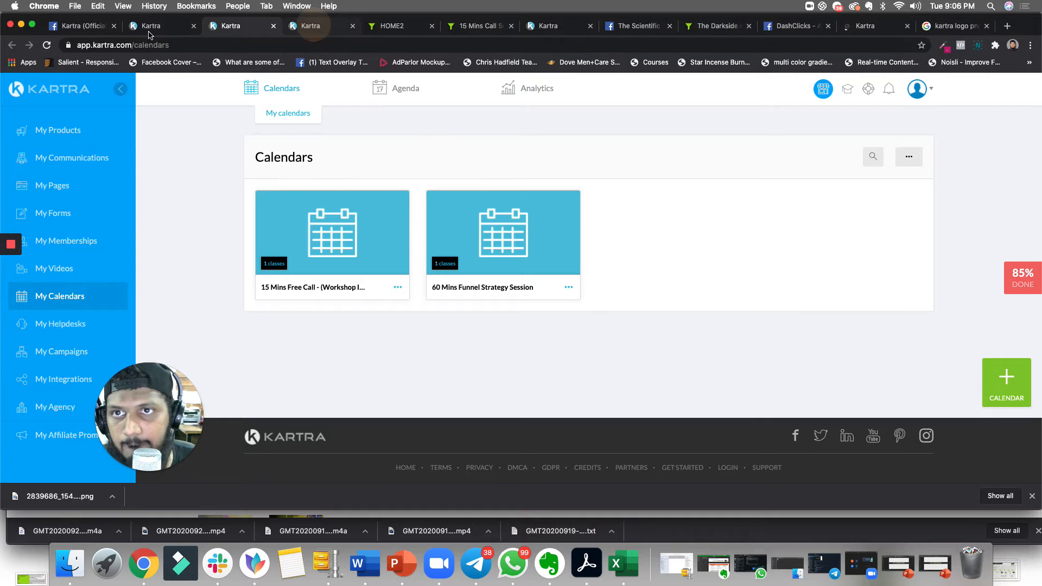
left_click(310, 25)
left_click(158, 24)
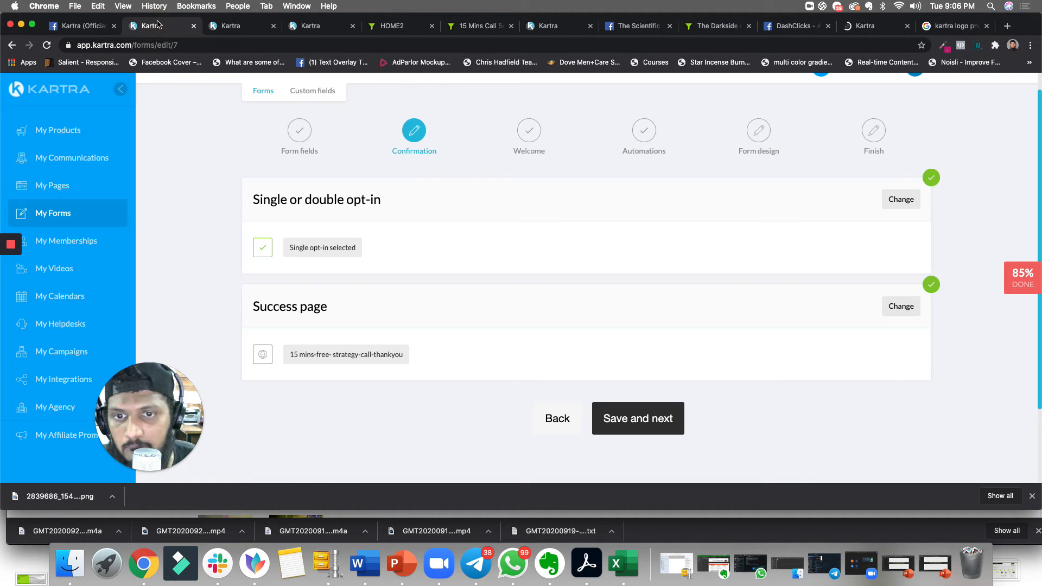
- Set the success page to Kartra page 15 mins-free- strategy-call-thankyou on Scientific Method Community, save, and continue
left_click(902, 309)
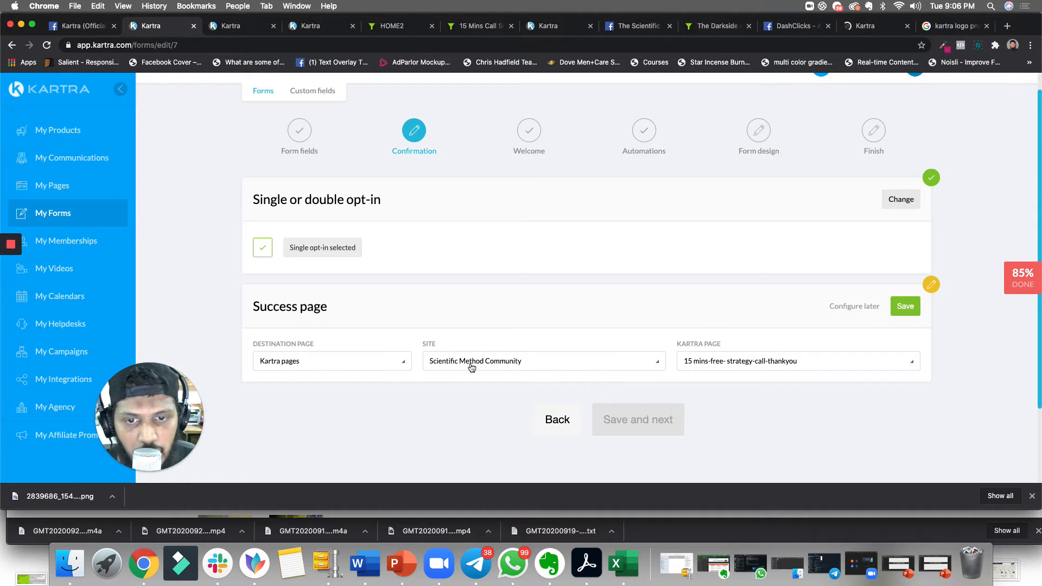
left_click(585, 360)
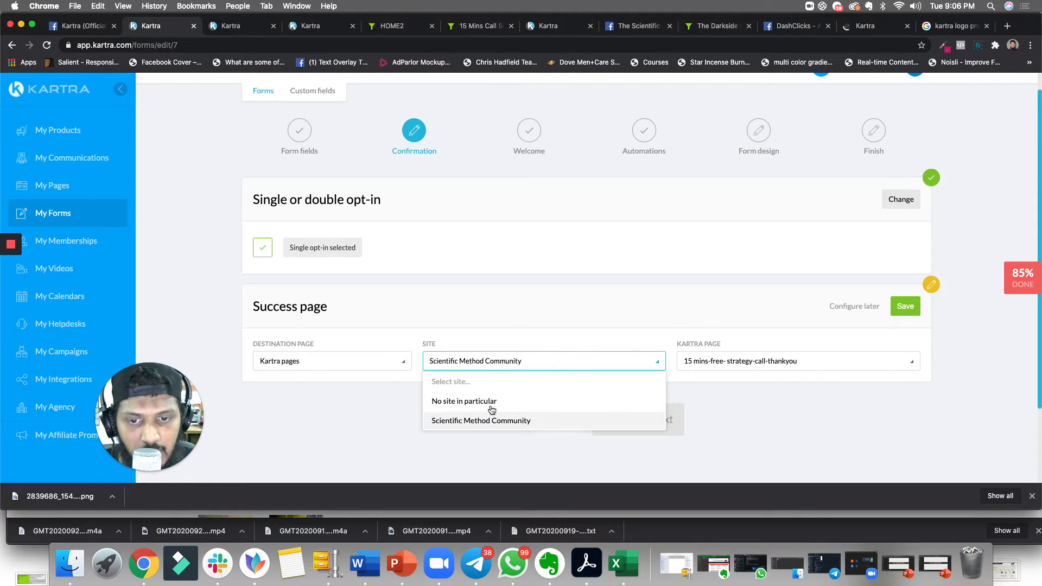
left_click(357, 365)
left_click(389, 367)
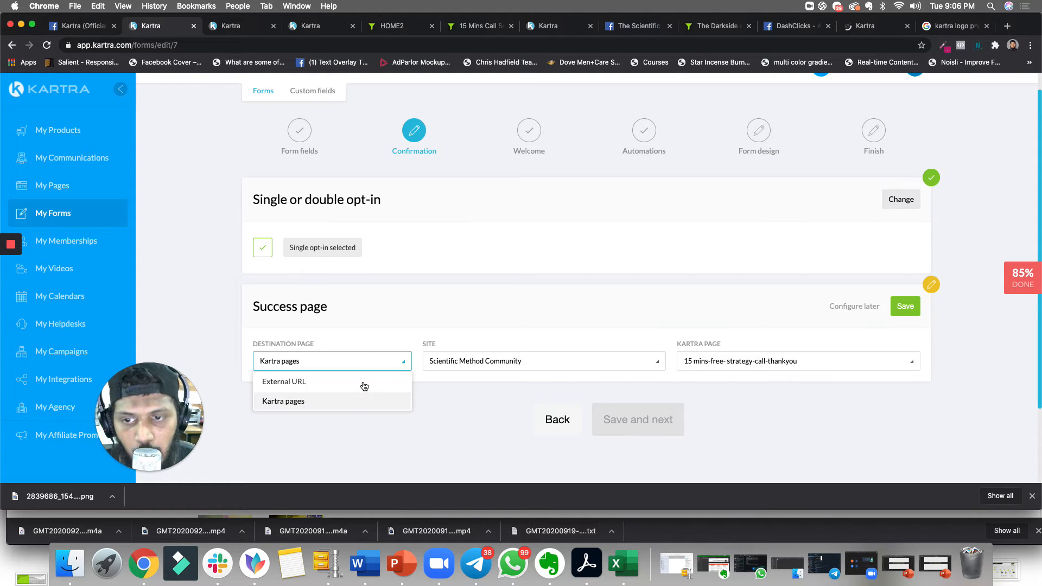
left_click(837, 415)
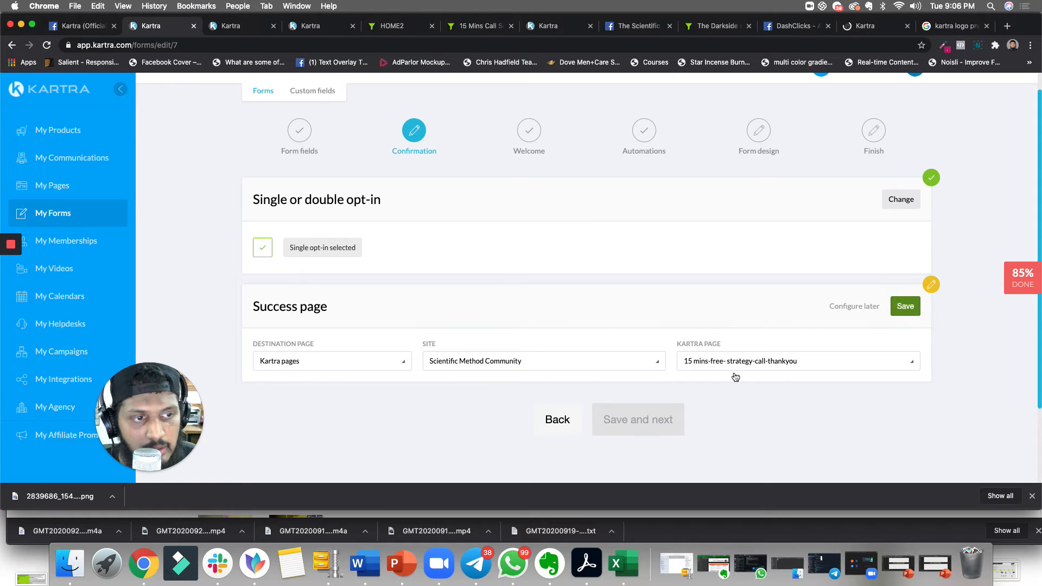
left_click(905, 307)
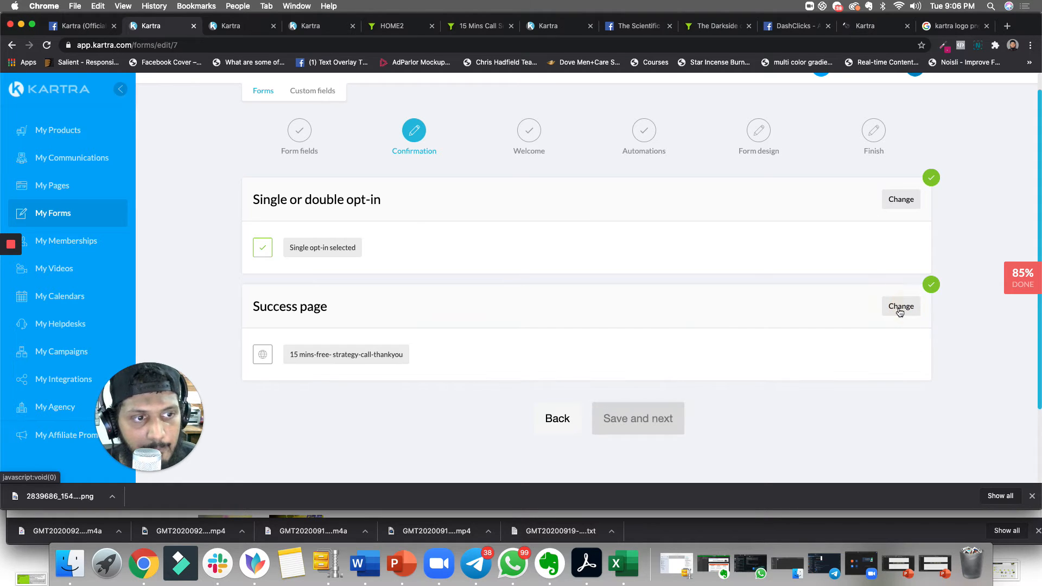
left_click(644, 428)
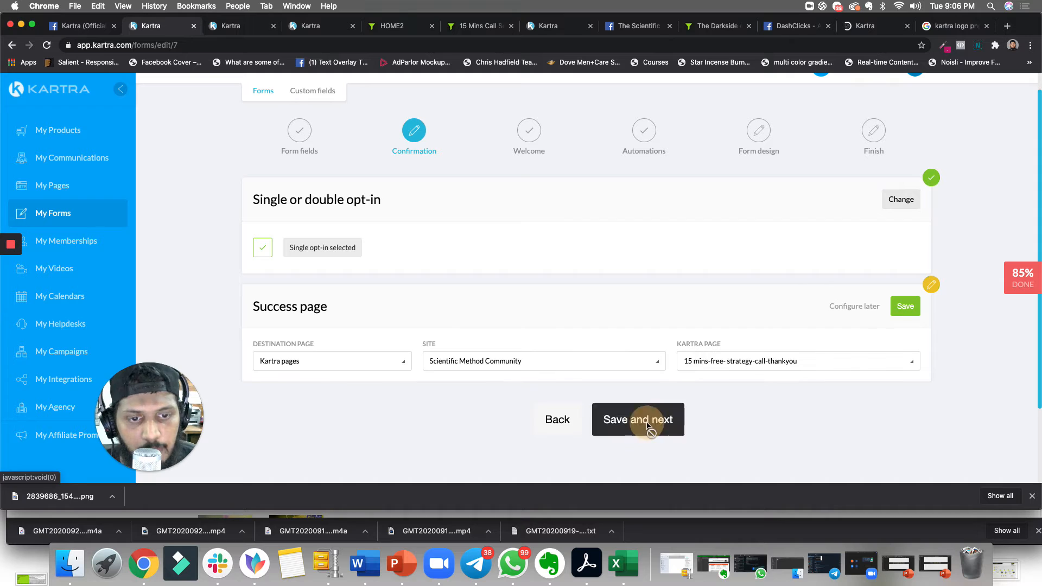
left_click(616, 425)
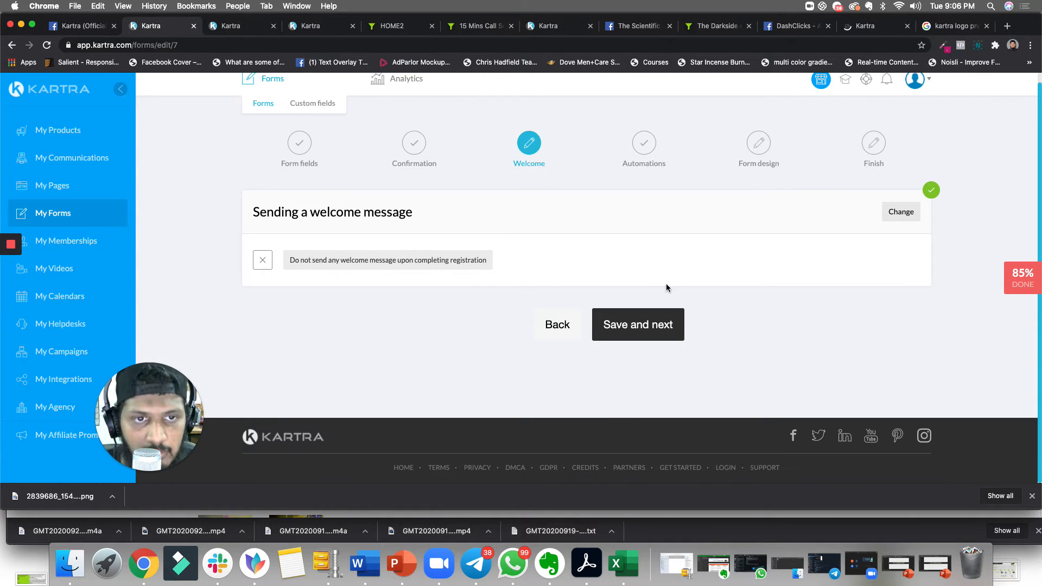
- Keep no welcome message, review the Automations tags and lists, and continue to the Form design step
left_click(639, 332)
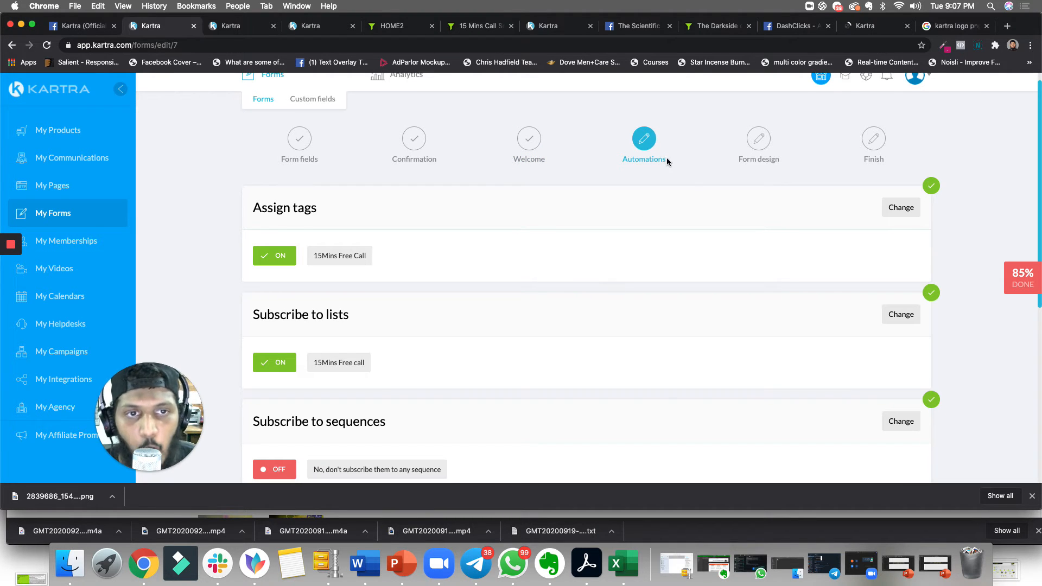
scroll(640, 247, "down", 1)
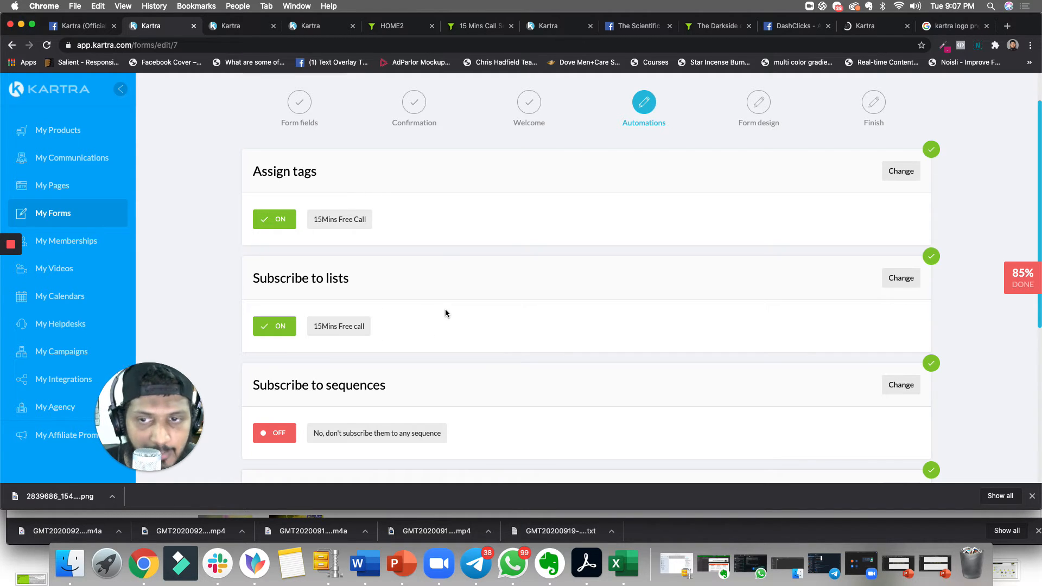
scroll(548, 311, "down", 1)
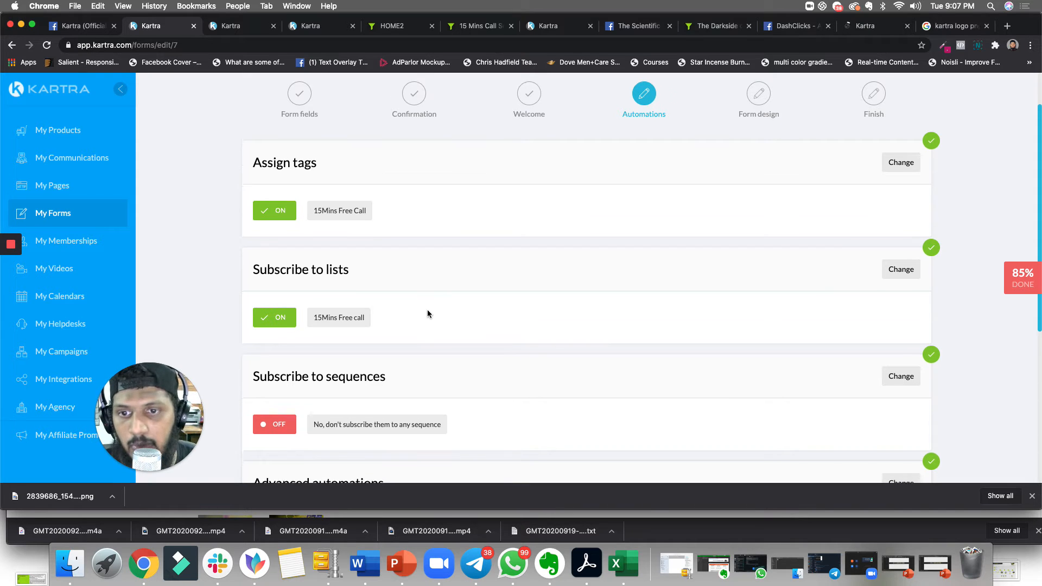
scroll(426, 311, "down", 1)
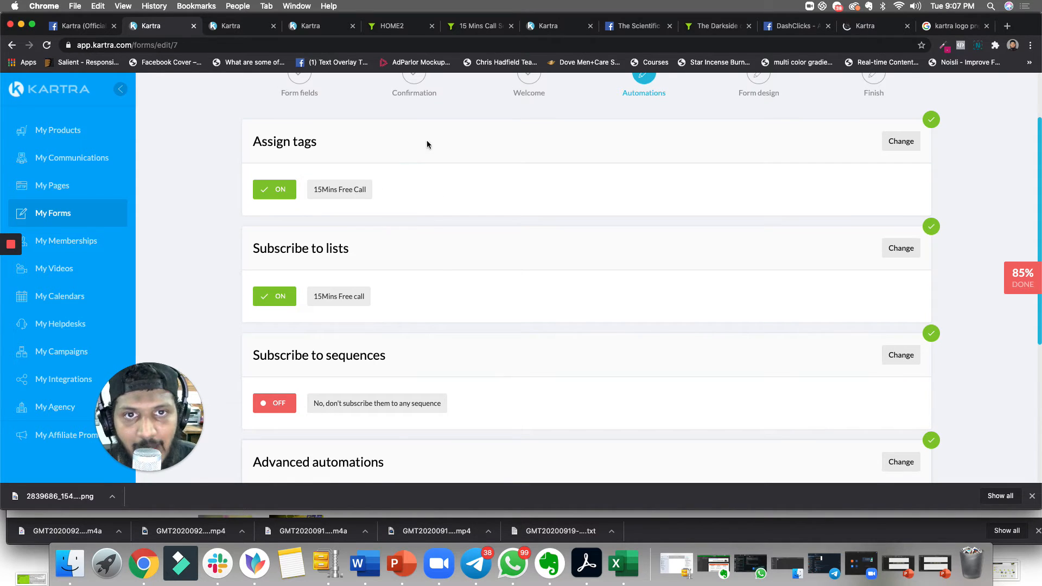
scroll(445, 244, "down", 3)
scroll(442, 203, "up", 5)
scroll(380, 325, "down", 1)
scroll(325, 383, "down", 5)
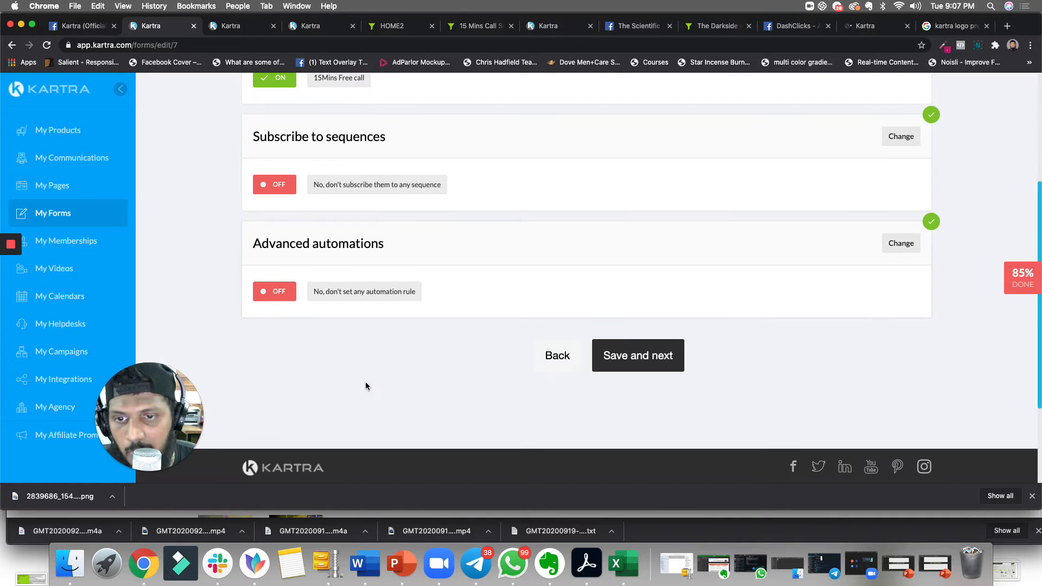
left_click(627, 358)
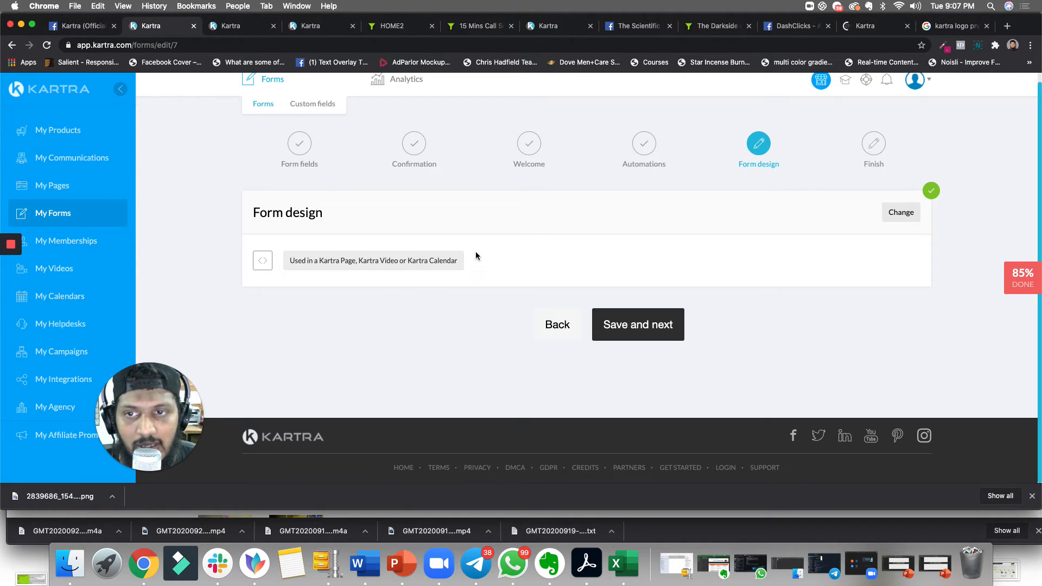
- Keep the form design set for use in another Kartra asset and save through to the form's Finish step
left_click(901, 214)
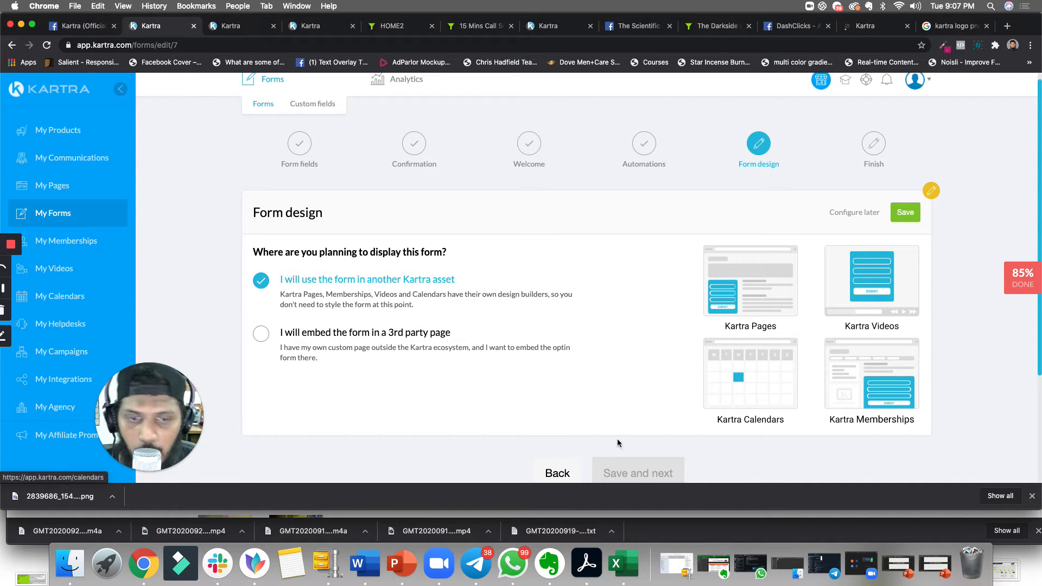
left_click(559, 475)
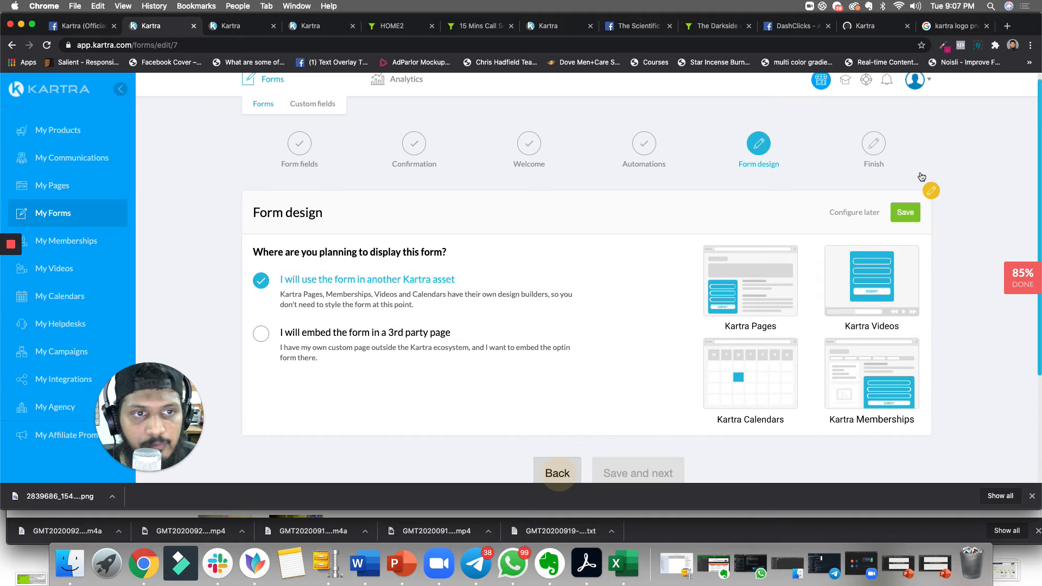
scroll(856, 211, "down", 6)
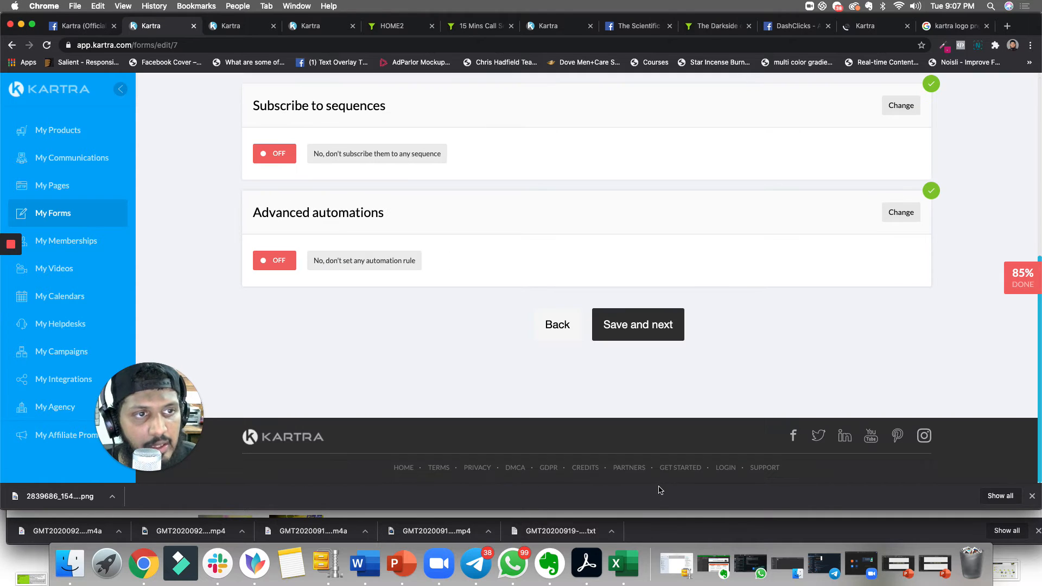
left_click(656, 325)
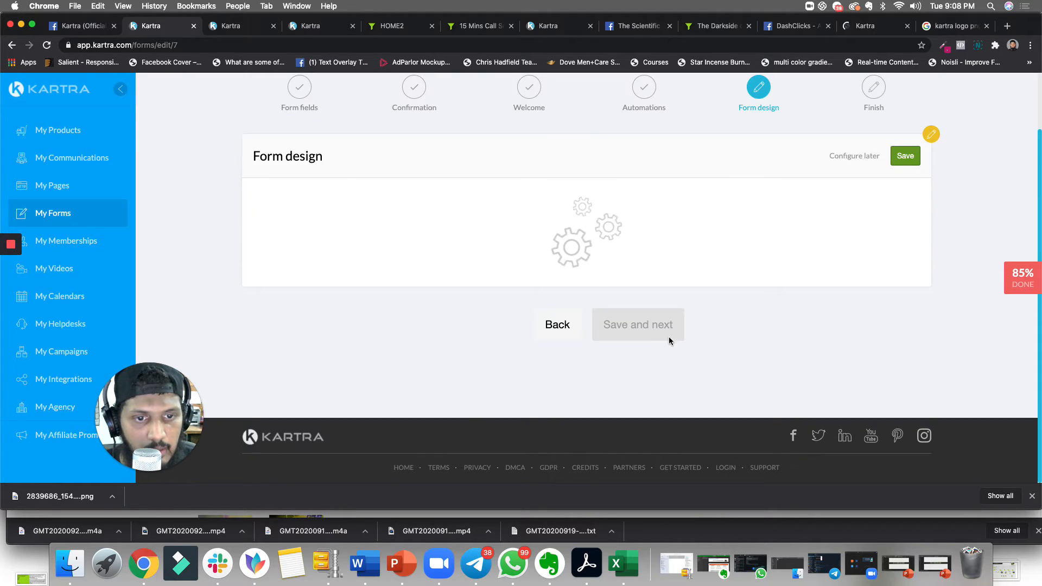
left_click(663, 328)
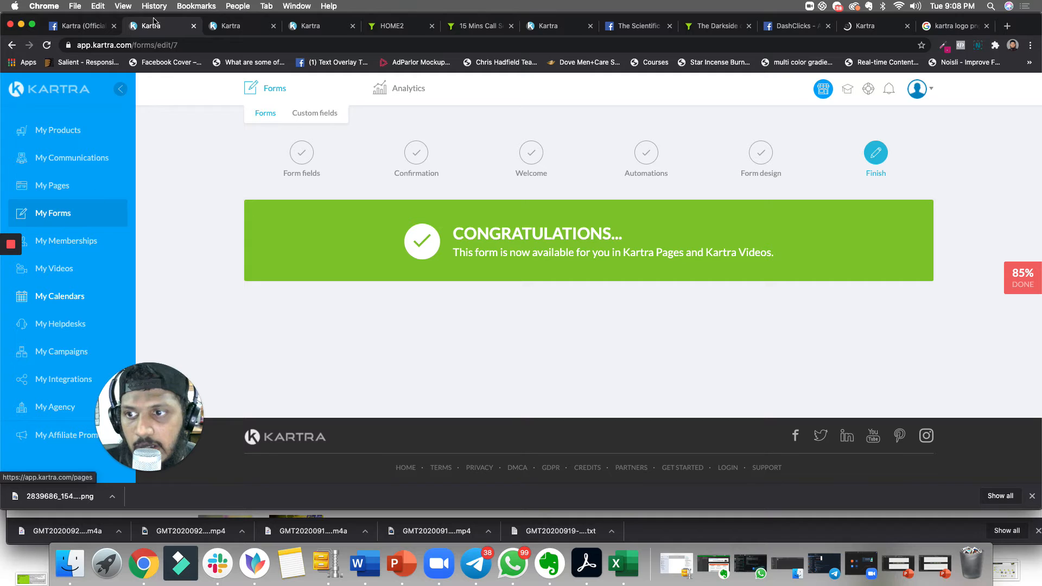
- Switch to the calendars tab and open the edit dialog of the 15 Mins Free Call calendar
left_click(239, 34)
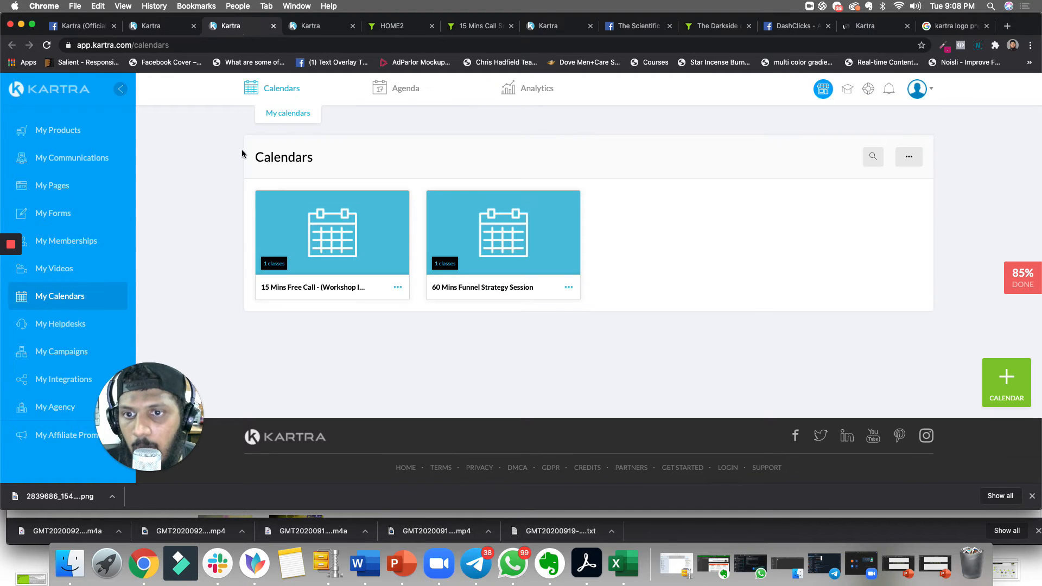
left_click(397, 287)
left_click(441, 308)
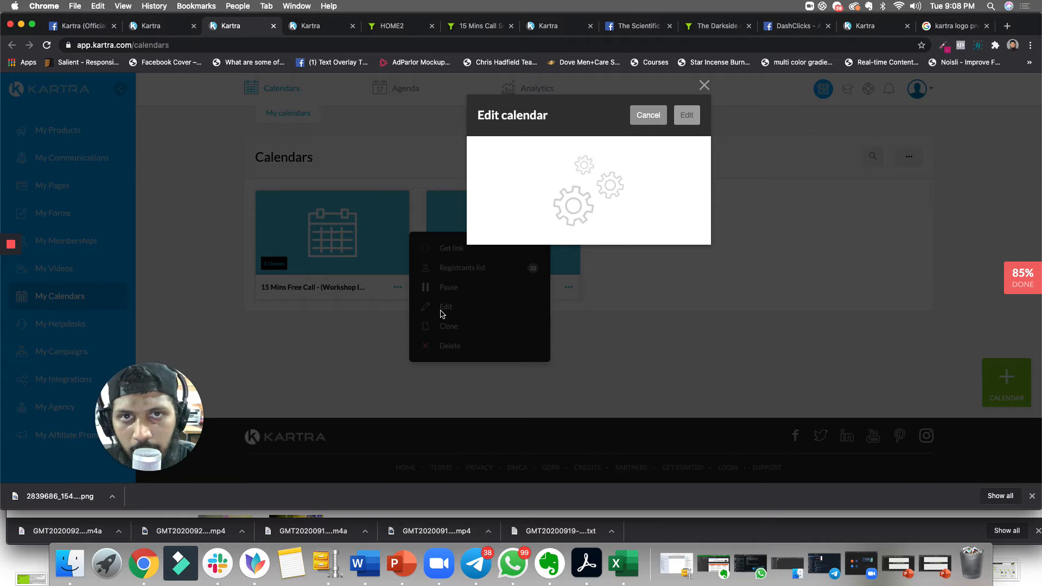
- Show the Step 3 – Create a calender slide in PowerPoint, then return to the browser
left_click(406, 582)
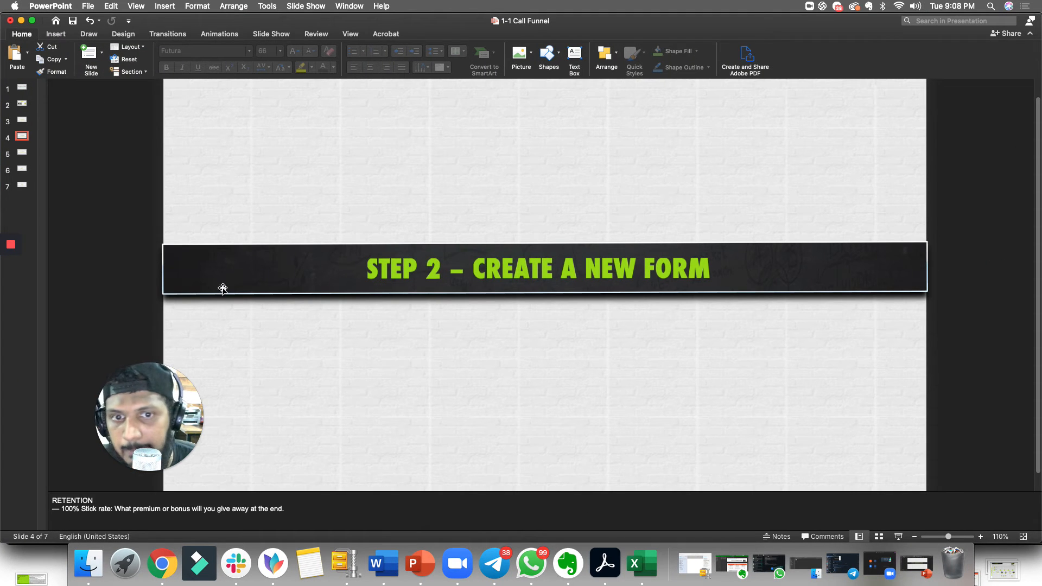
left_click(22, 152)
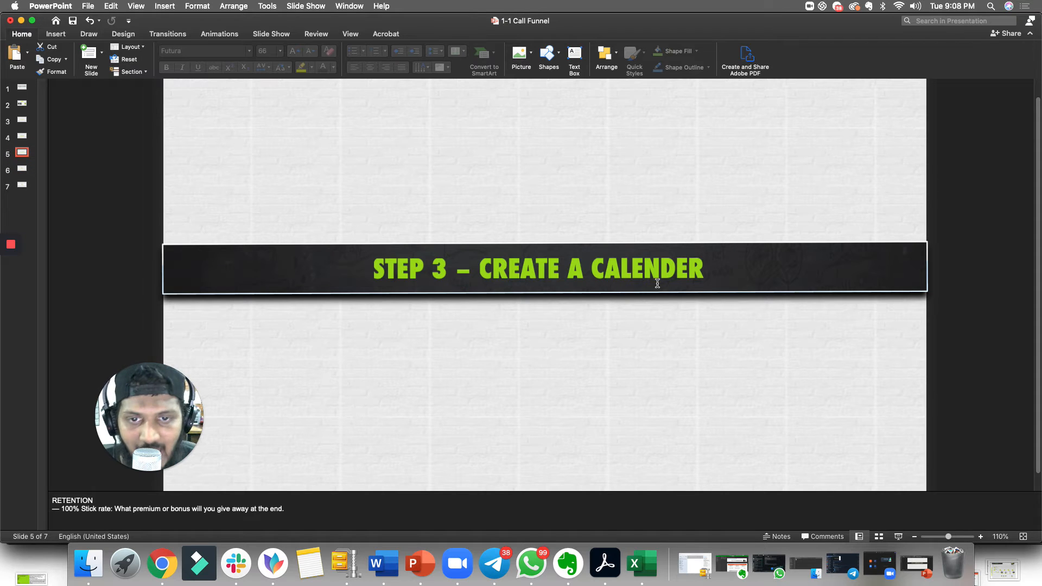
left_click(22, 21)
- Open the calendar editor, review the Basic info header logo, marquee and time zone, and continue
left_click(686, 122)
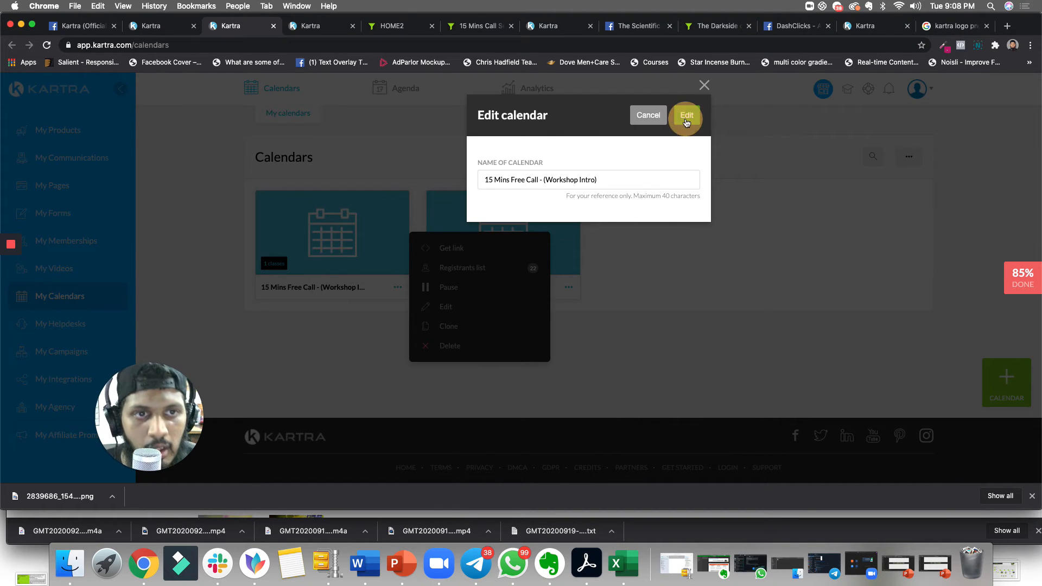
left_click(685, 116)
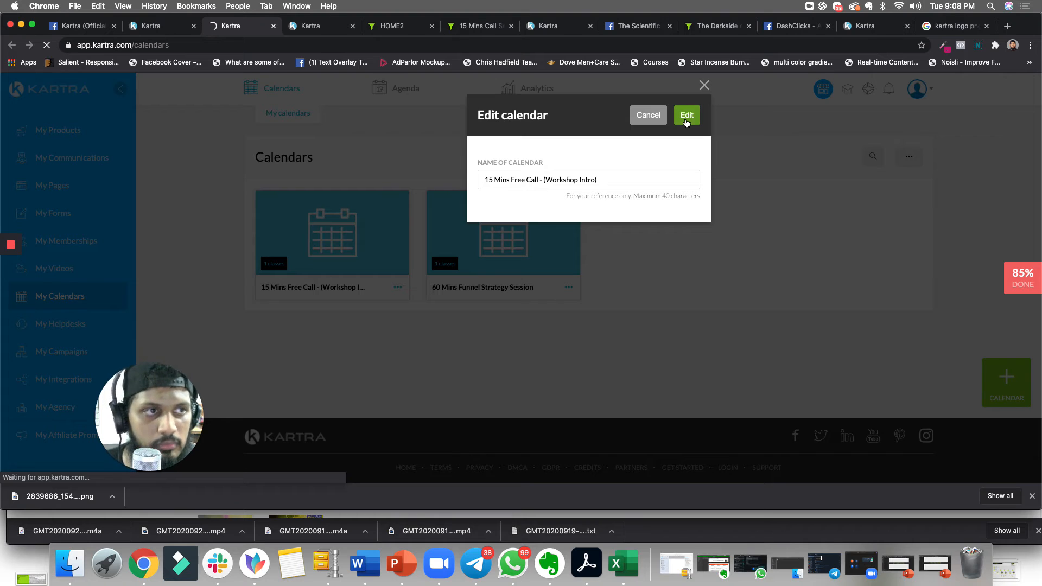
left_click(686, 119)
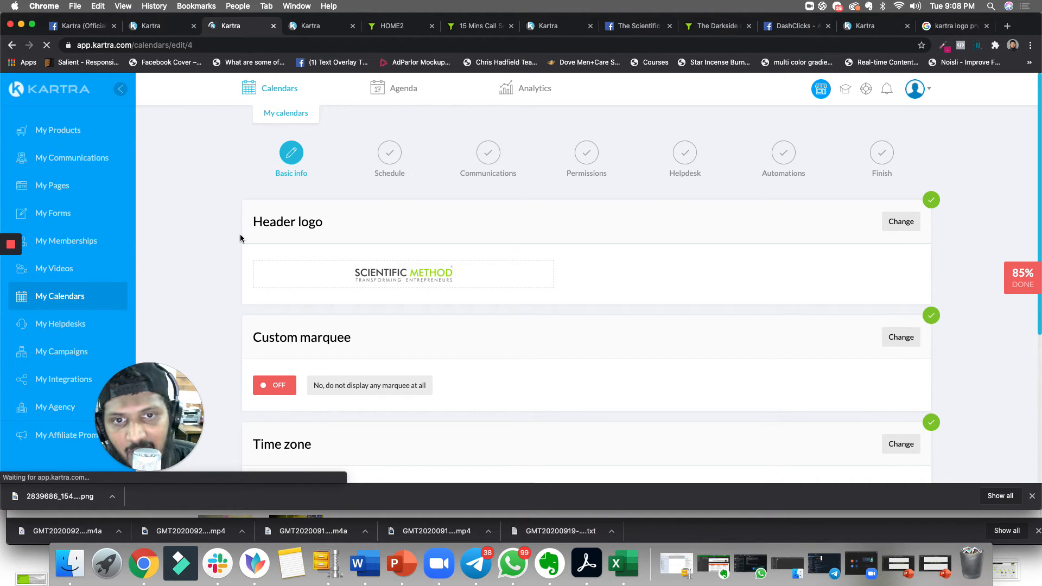
scroll(474, 298, "down", 3)
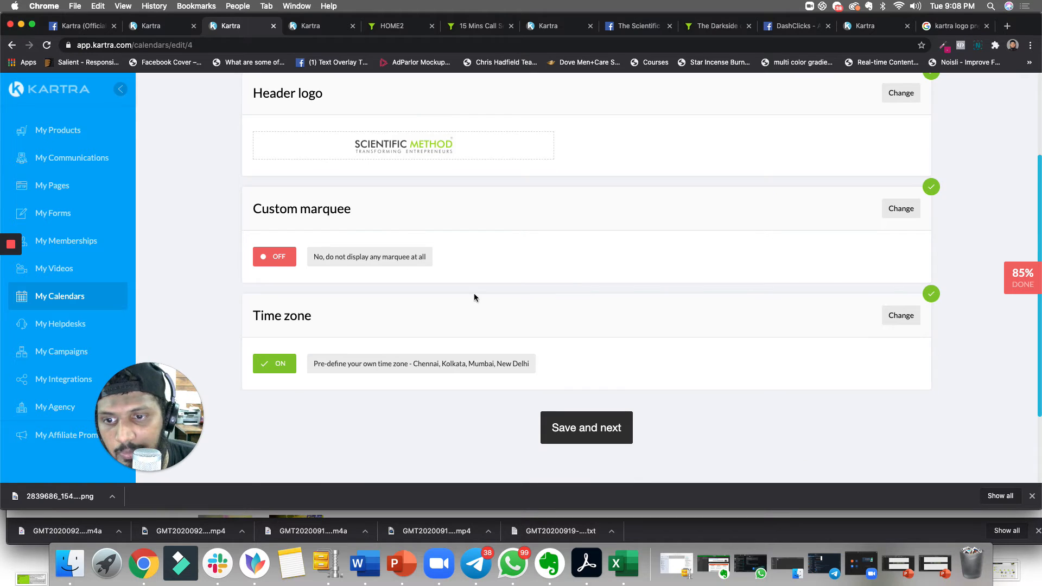
scroll(406, 239, "up", 2)
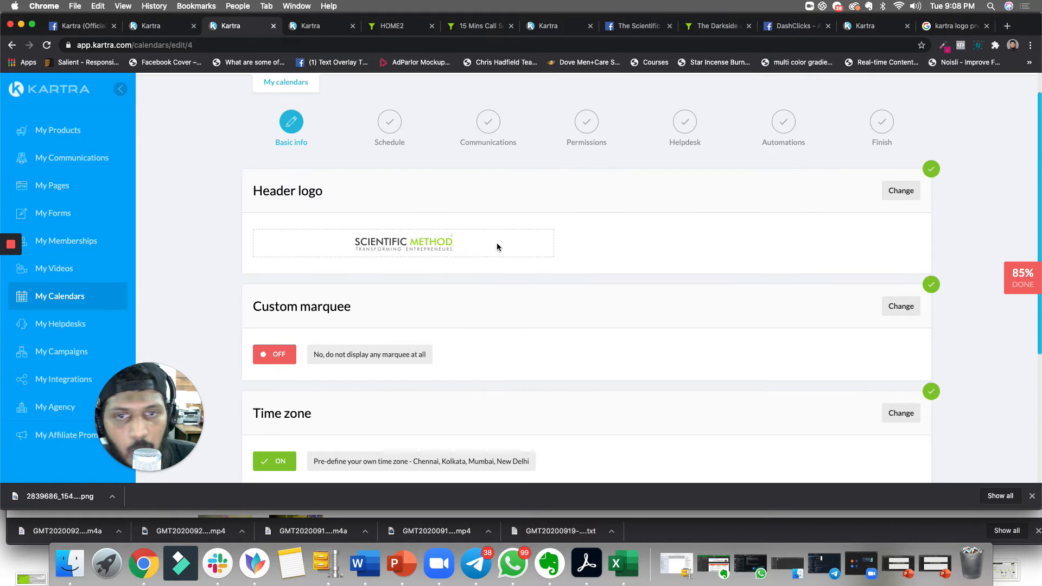
scroll(496, 247, "down", 3)
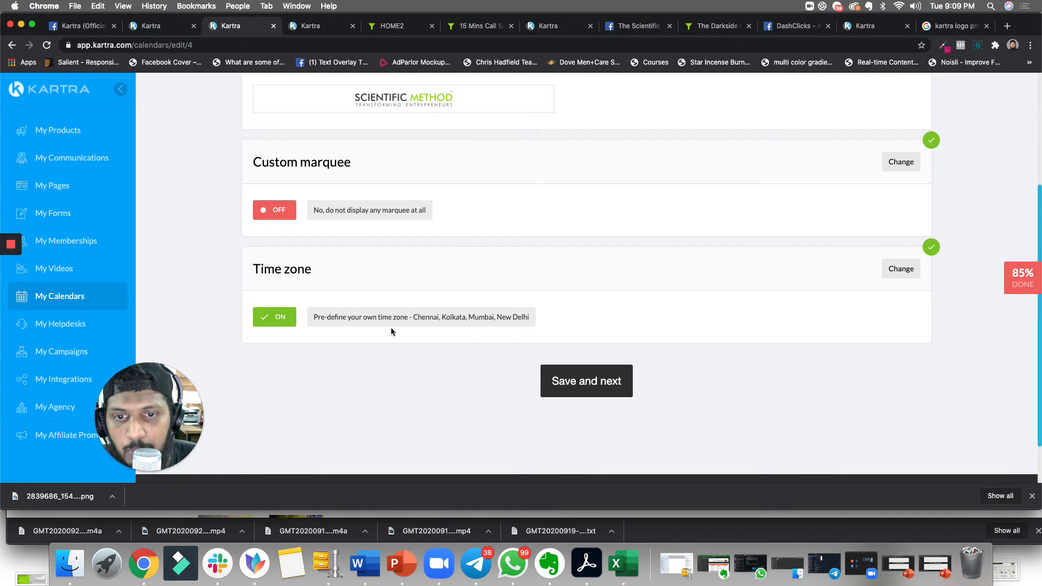
left_click(595, 380)
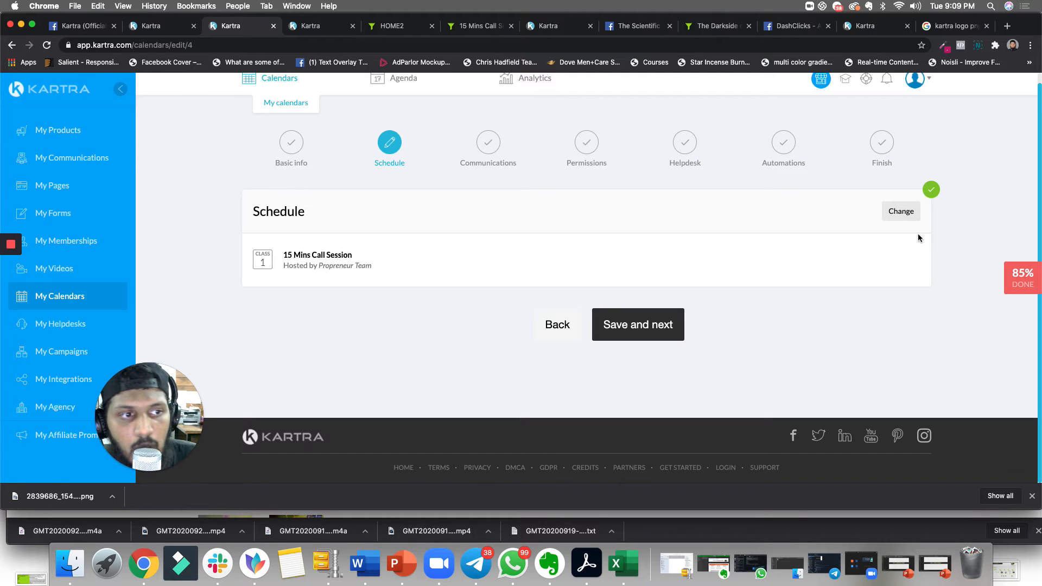
- Open the Schedule settings and review the 15 Mins Call Session class, its available hours and dates
left_click(907, 212)
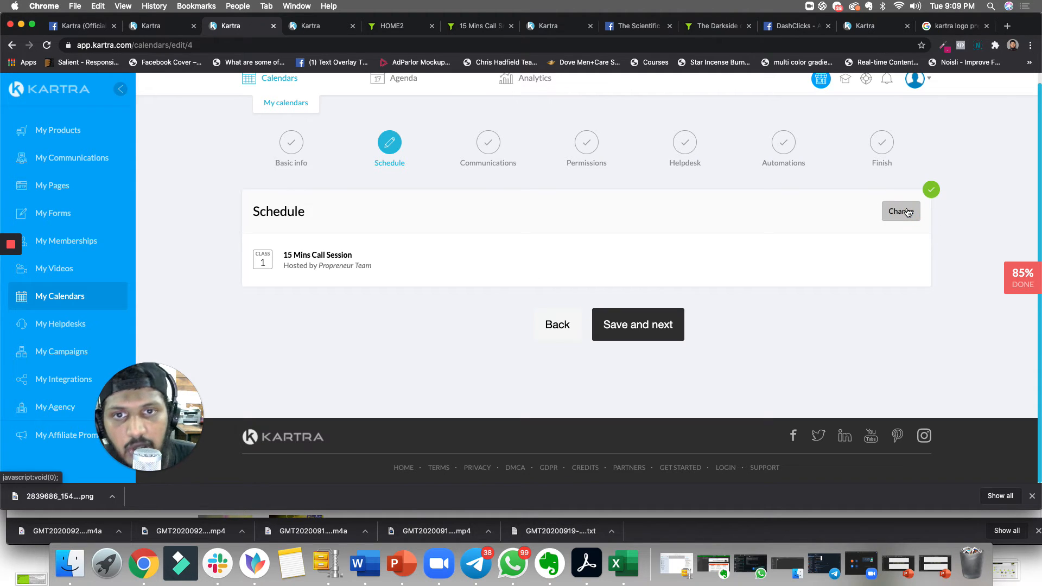
scroll(608, 369, "down", 10)
scroll(333, 293, "down", 6)
scroll(411, 268, "up", 10)
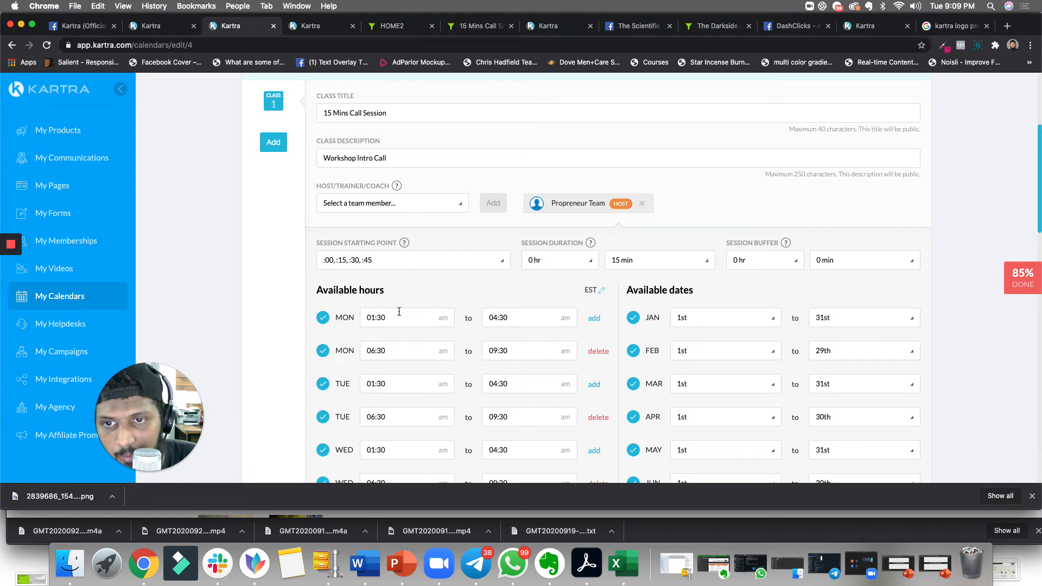
scroll(399, 311, "down", 3)
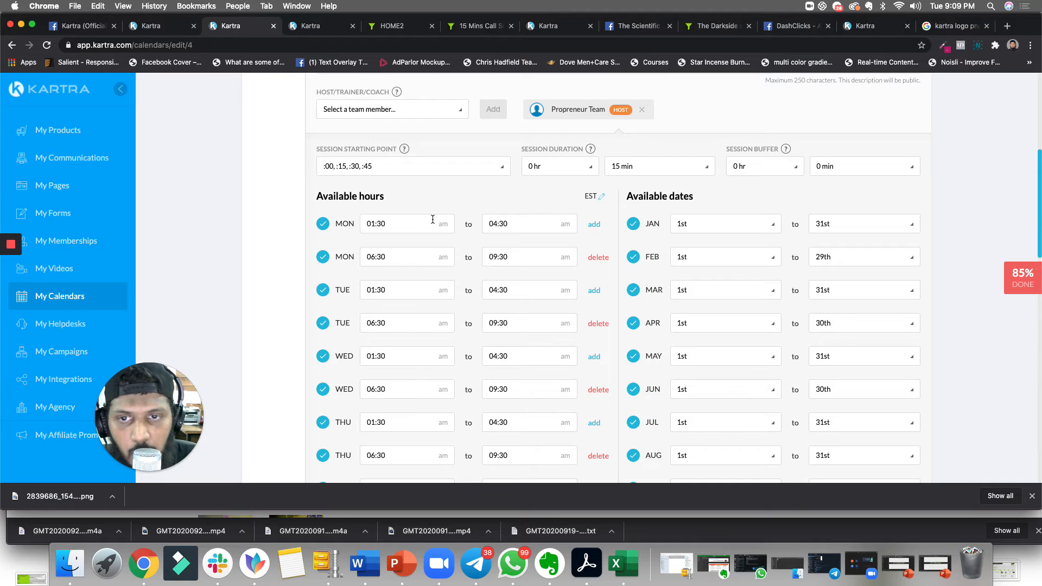
scroll(418, 269, "up", 7)
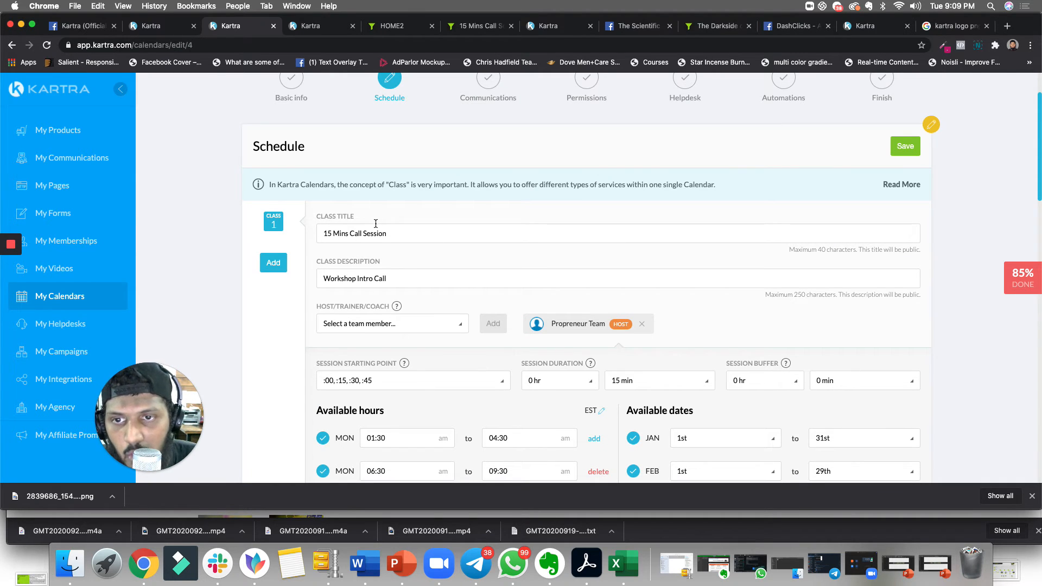
scroll(388, 289, "down", 5)
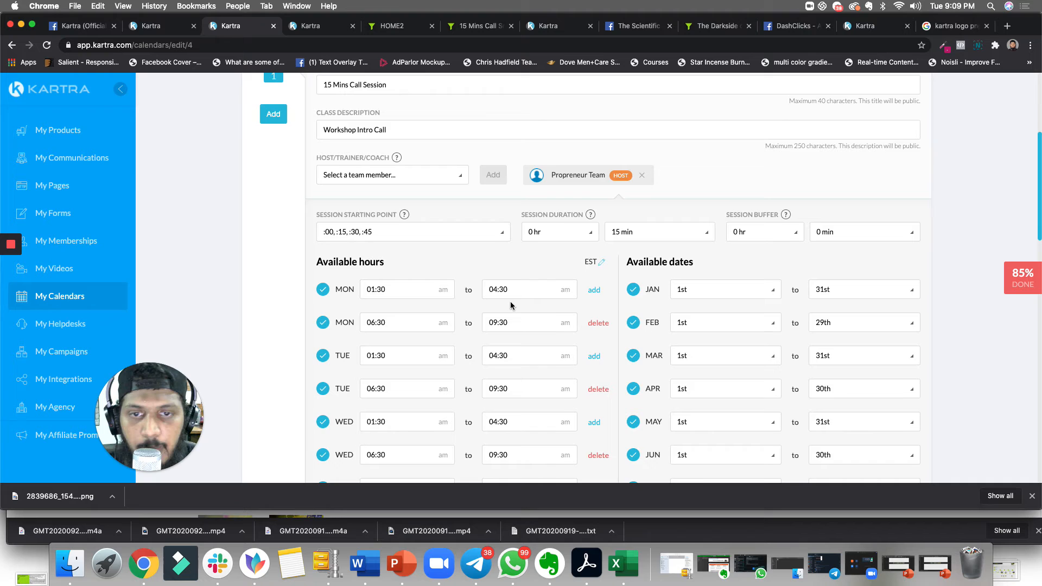
scroll(513, 293, "down", 7)
scroll(424, 365, "down", 1)
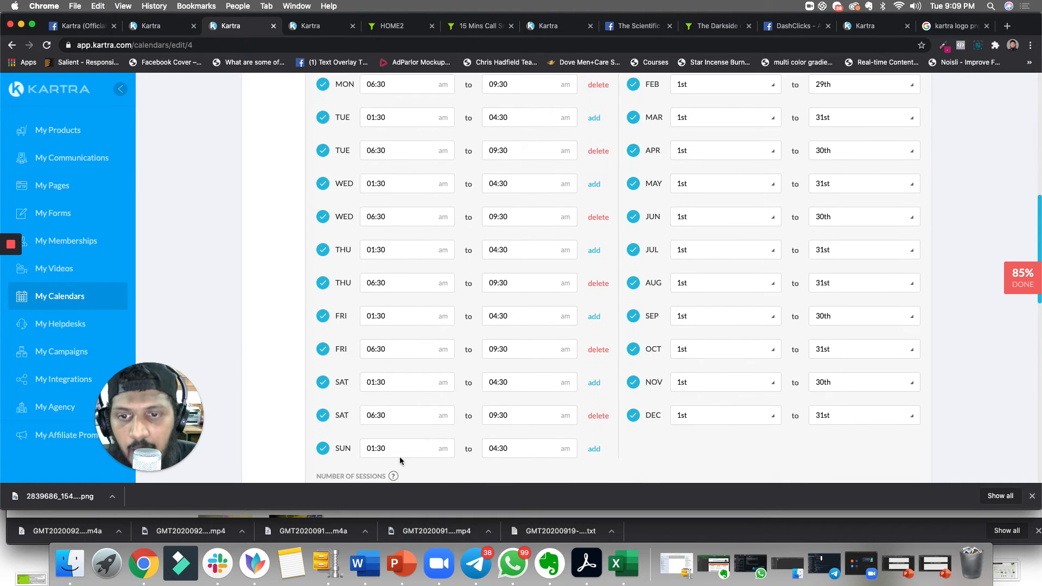
scroll(435, 194, "up", 7)
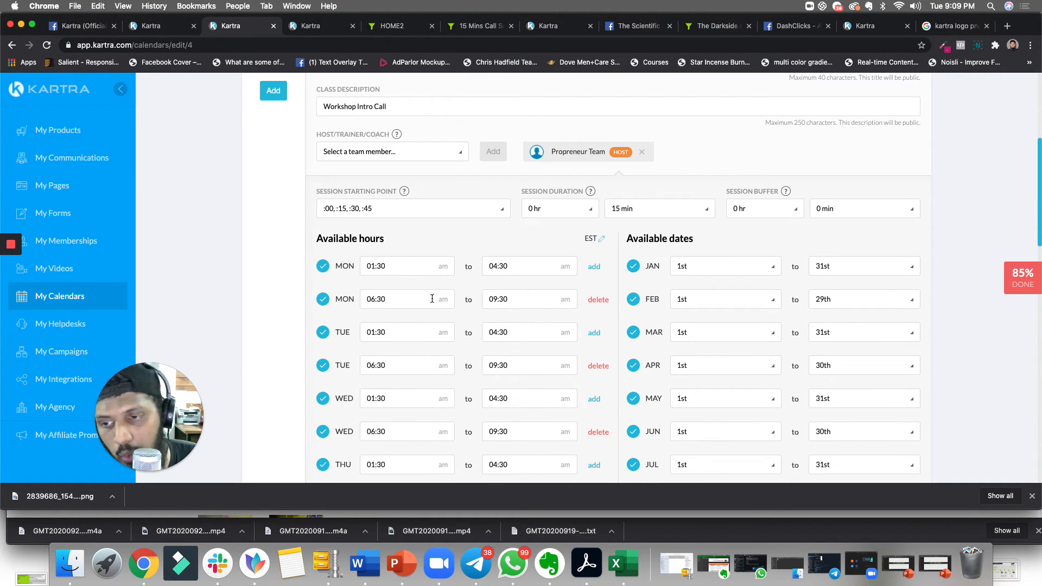
scroll(406, 263, "down", 20)
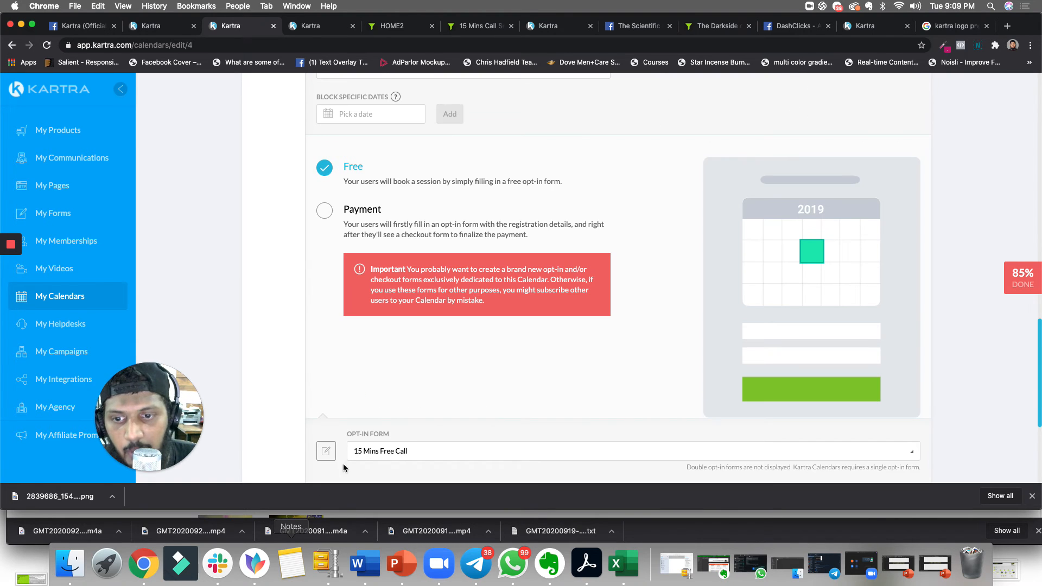
scroll(430, 419, "down", 5)
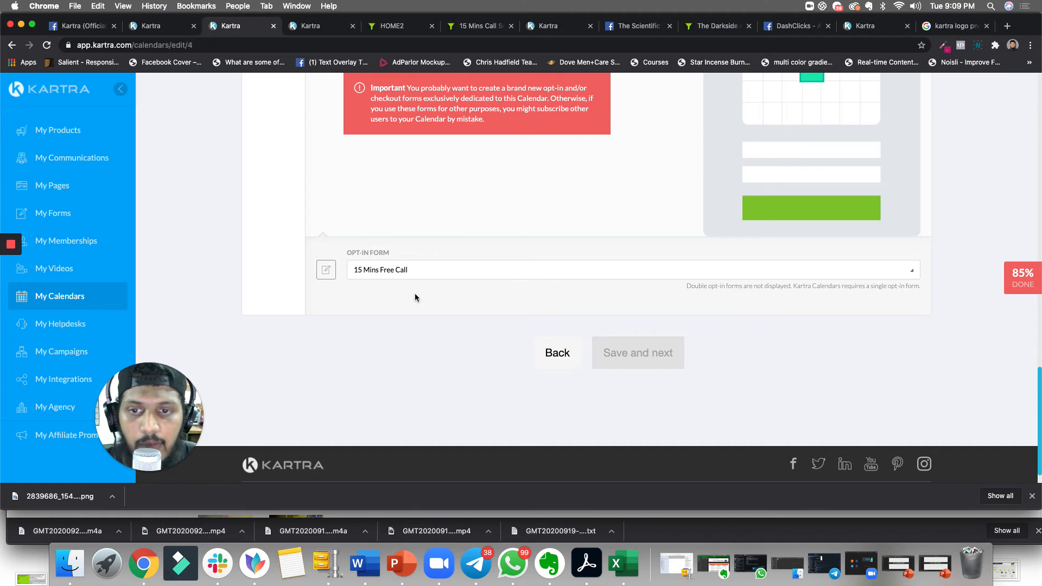
- Select 15 Mins Free Call as the calendar's opt-in form, save the schedule, and continue
left_click(450, 274)
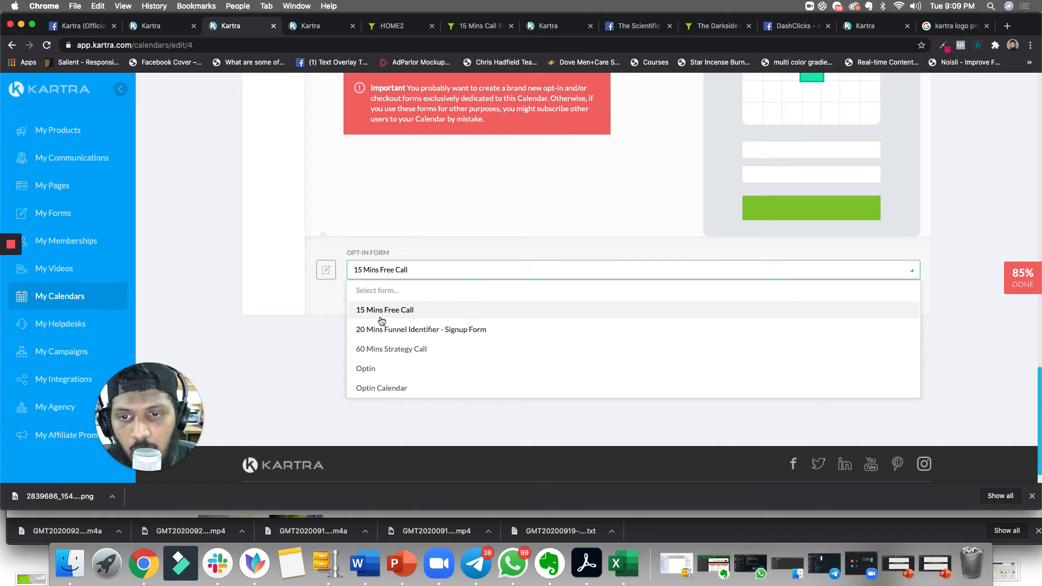
left_click(310, 306)
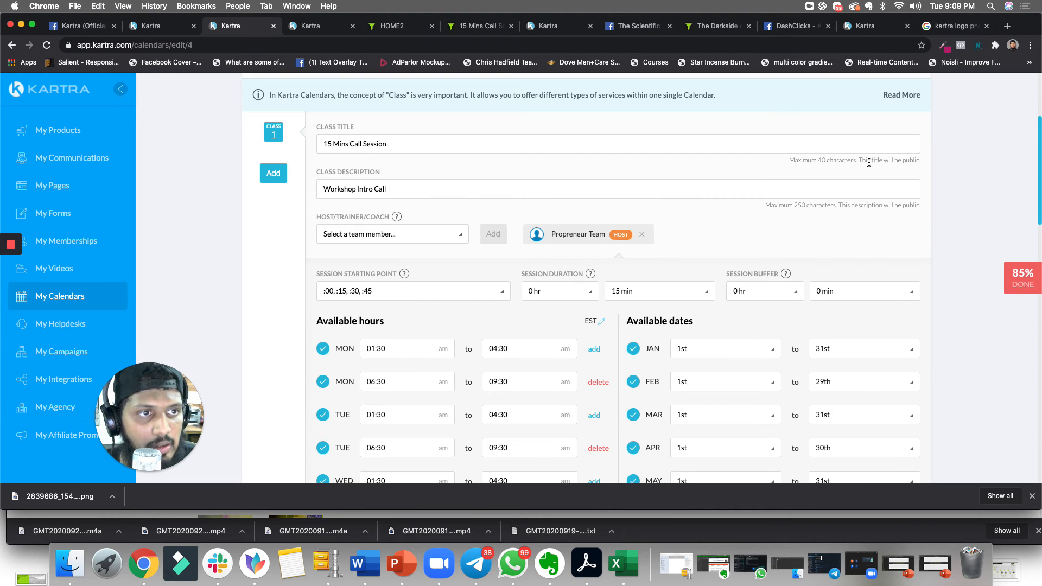
scroll(868, 163, "up", 3)
left_click(905, 221)
scroll(582, 250, "down", 2)
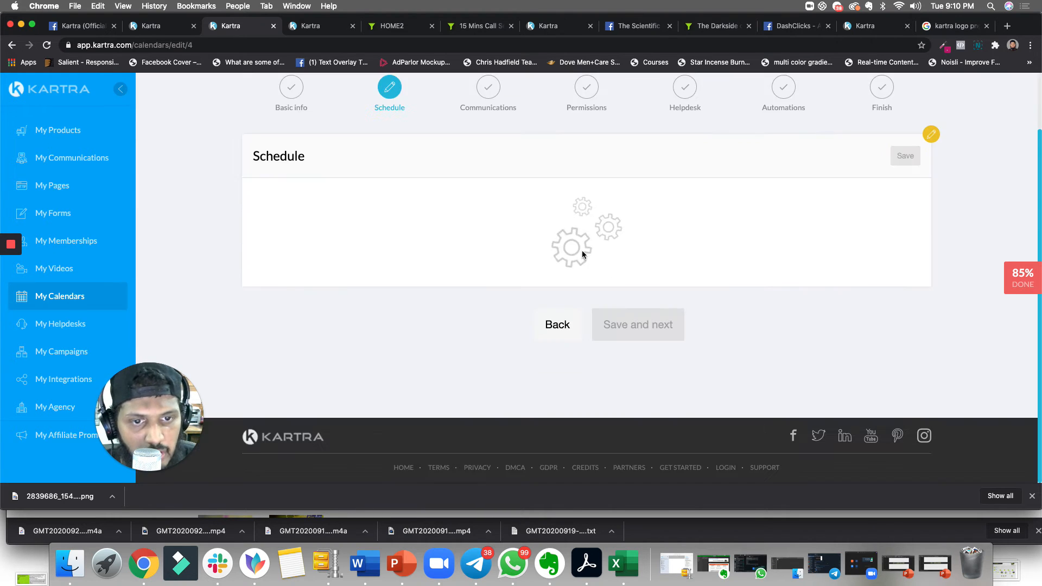
left_click(638, 331)
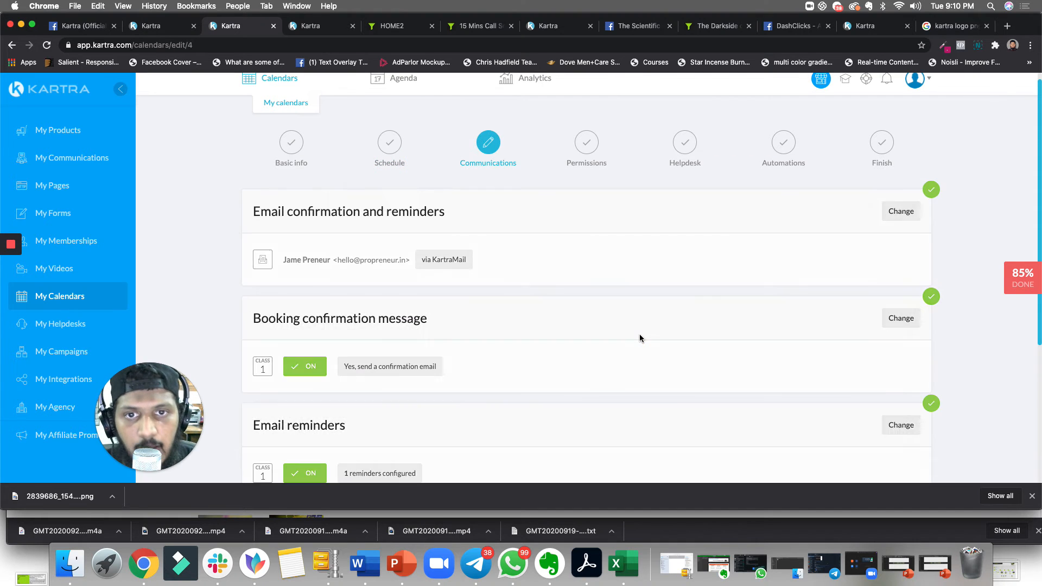
- Keep the Communications and Permissions settings as they are and continue to the Helpdesk step
scroll(455, 362, "down", 1)
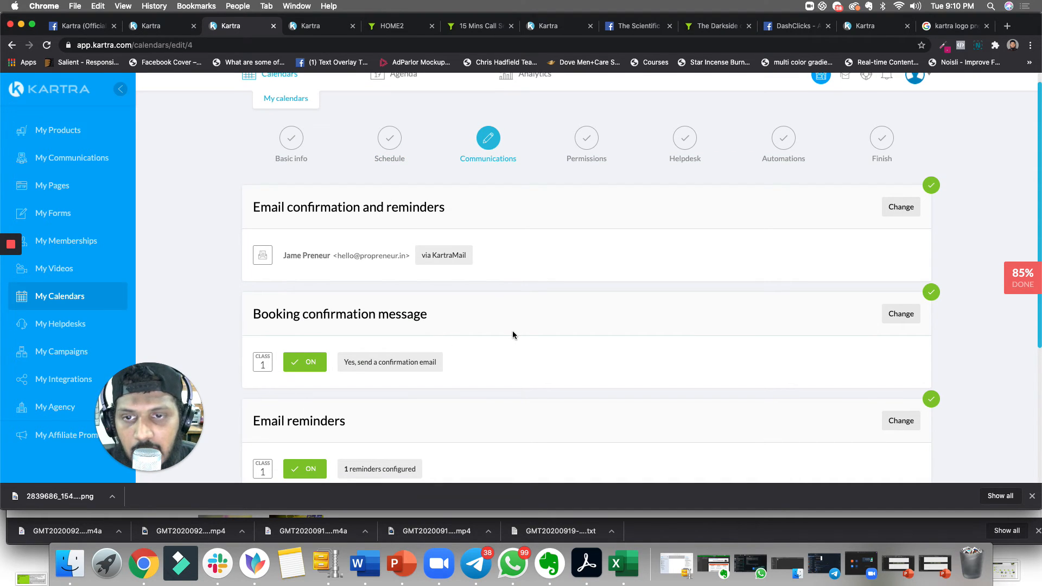
scroll(529, 330, "down", 3)
scroll(380, 207, "up", 1)
left_click_drag(337, 176, 406, 176)
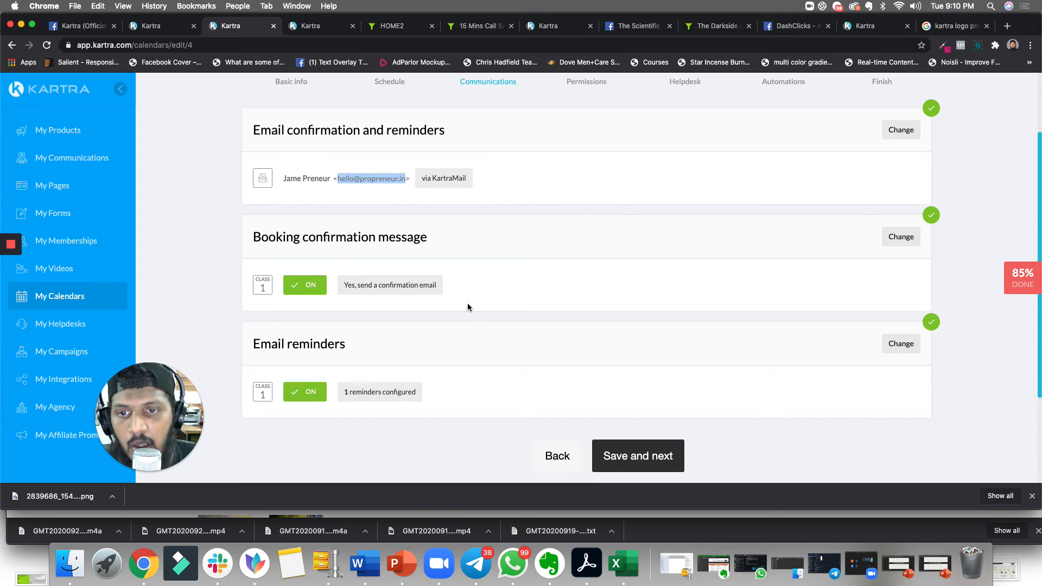
scroll(390, 294, "down", 1)
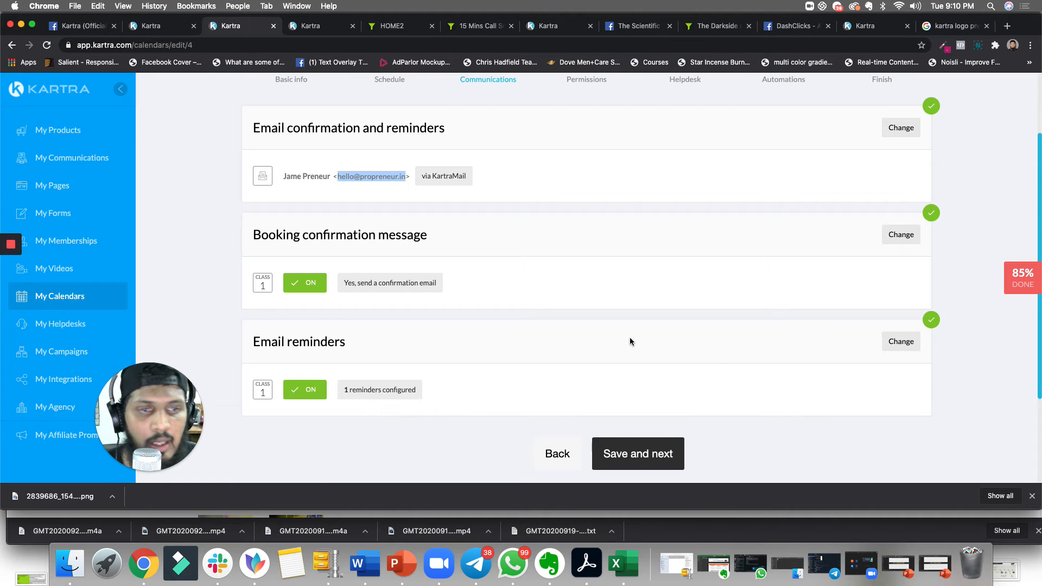
scroll(618, 326, "up", 3)
scroll(609, 313, "down", 3)
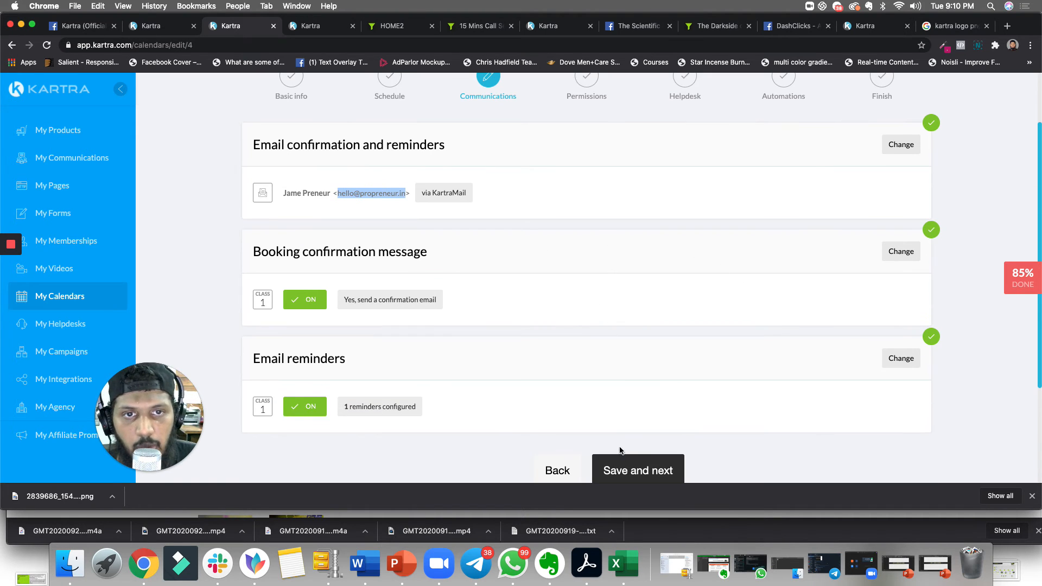
left_click(629, 476)
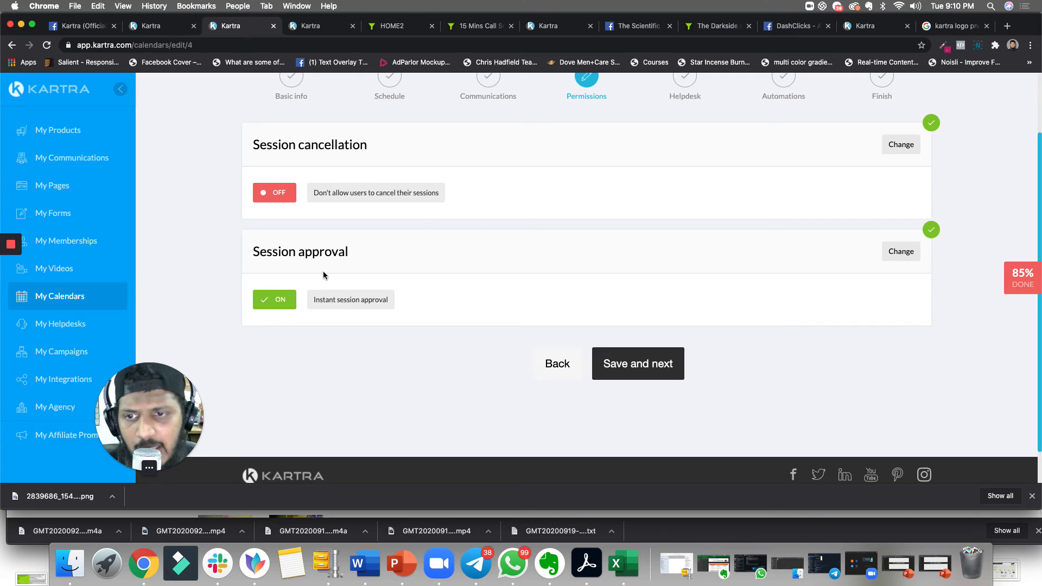
left_click(641, 363)
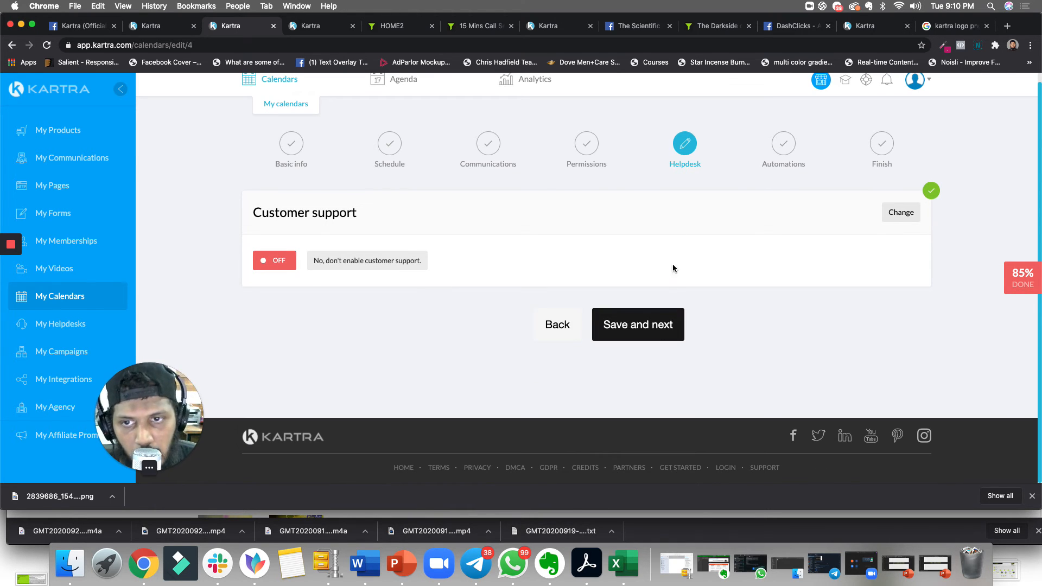
- Leave customer support disabled, keep the Automations settings unchanged, and save to finish creating the calendar
left_click(644, 330)
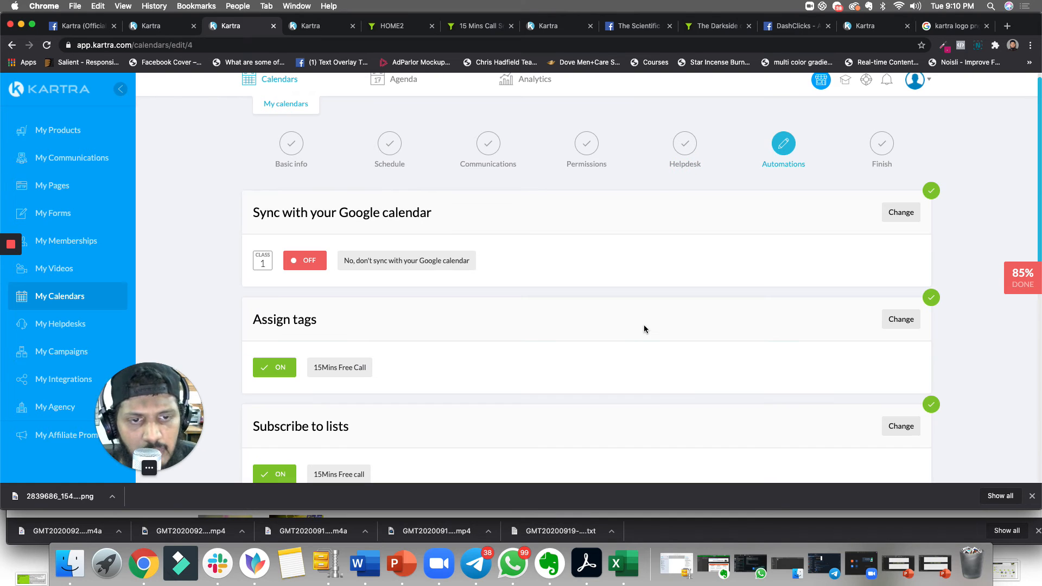
scroll(490, 310, "down", 1)
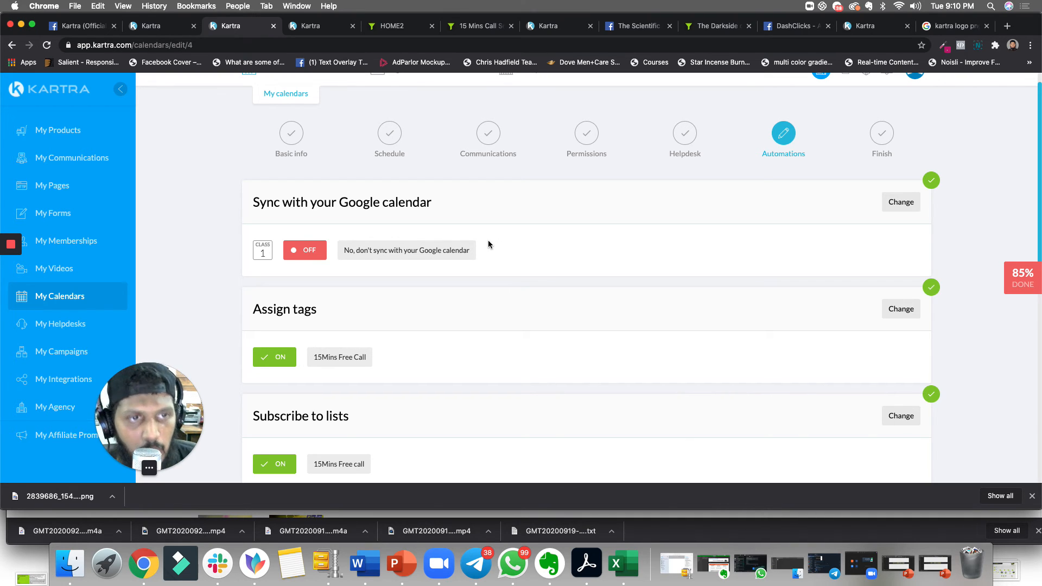
scroll(495, 256, "down", 3)
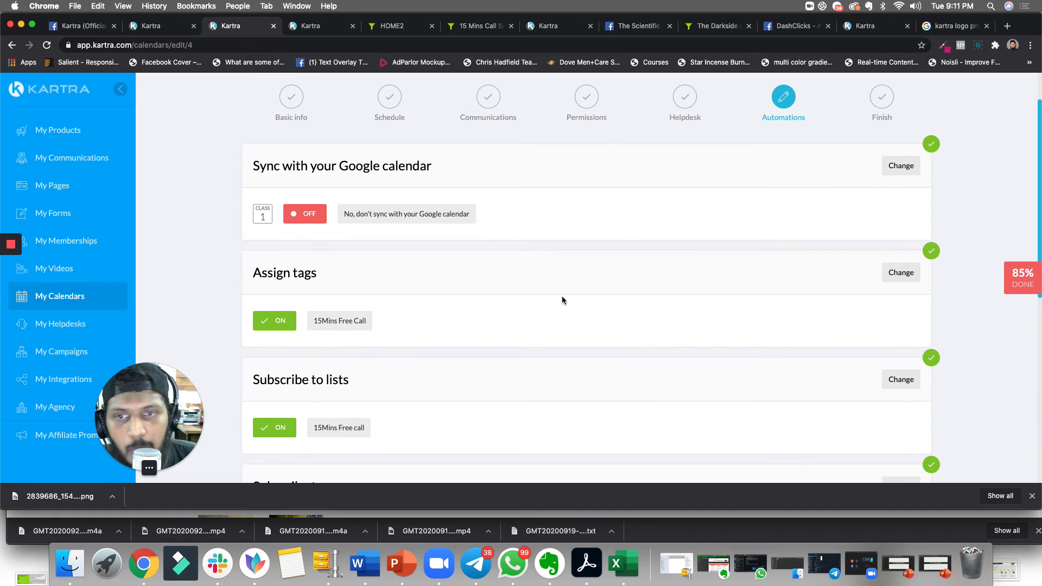
scroll(331, 293, "down", 5)
scroll(342, 277, "down", 1)
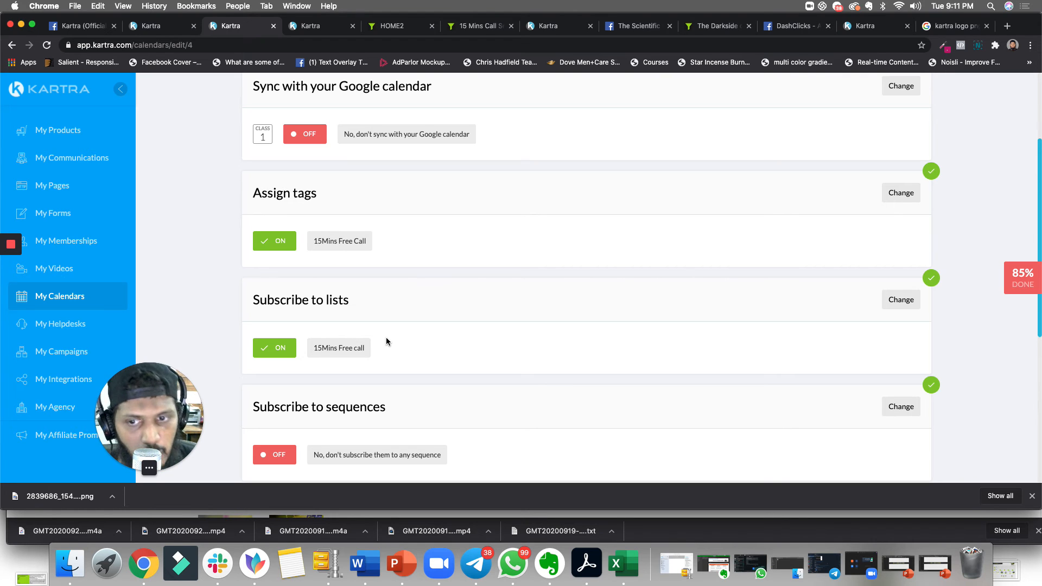
scroll(401, 320, "down", 10)
left_click(628, 429)
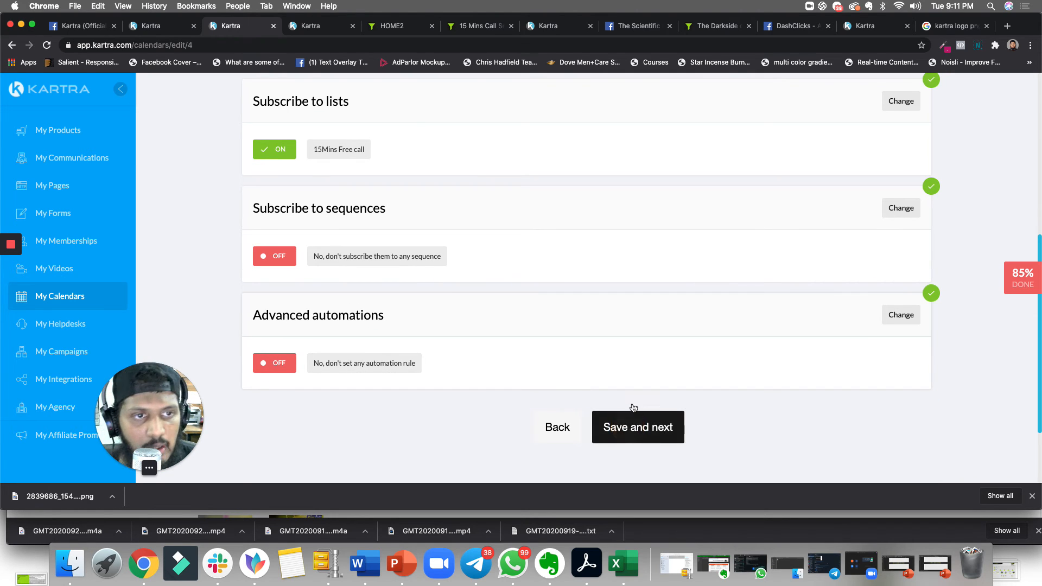
- Open the calendar's public booking link in a new browser tab and reload the booking page
left_click_drag(418, 357, 350, 356)
left_click_drag(465, 362, 251, 363)
right_click(399, 362)
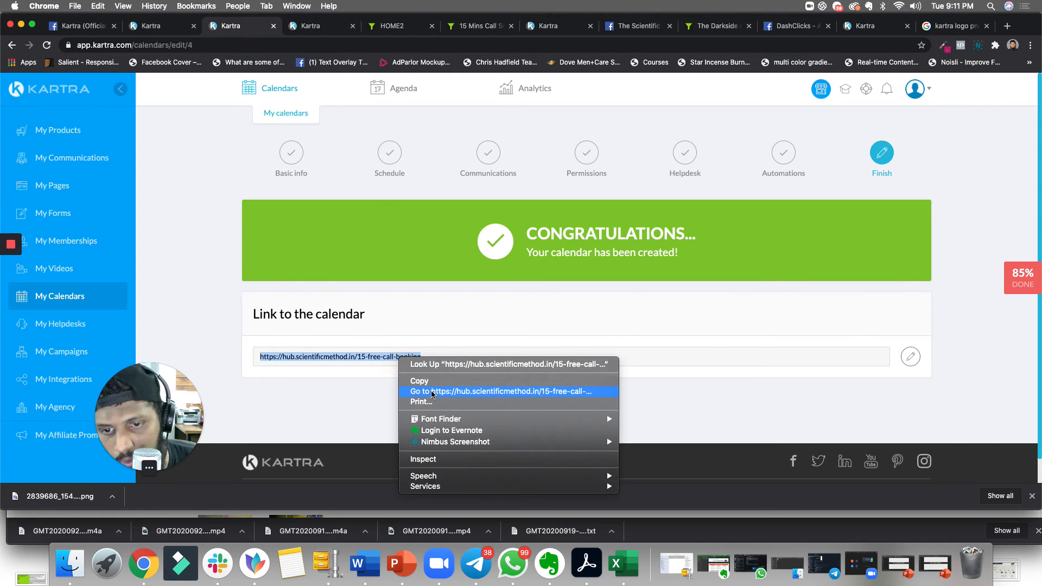
left_click(431, 381)
left_click(455, 27)
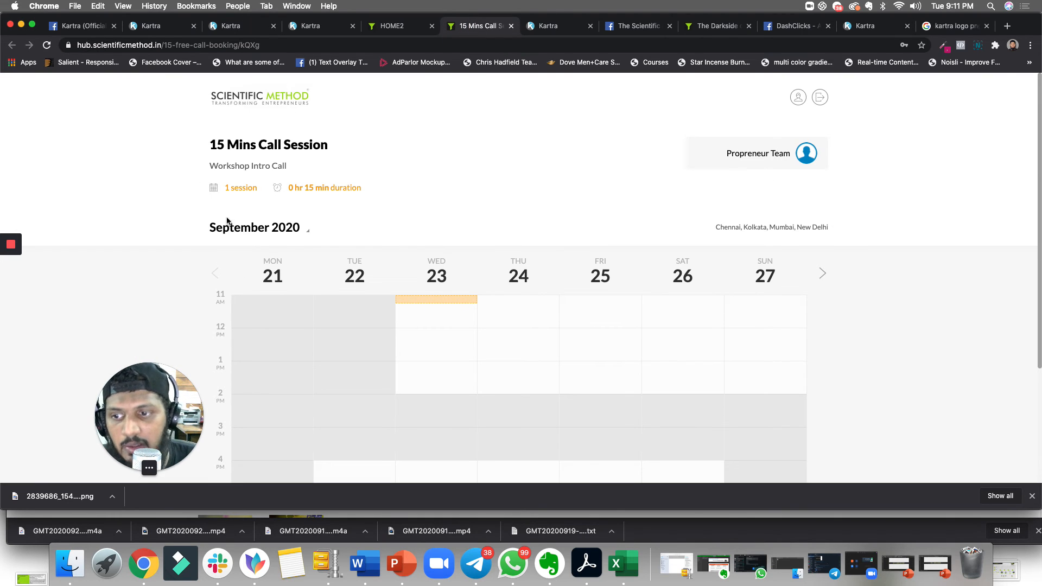
scroll(440, 304, "down", 1)
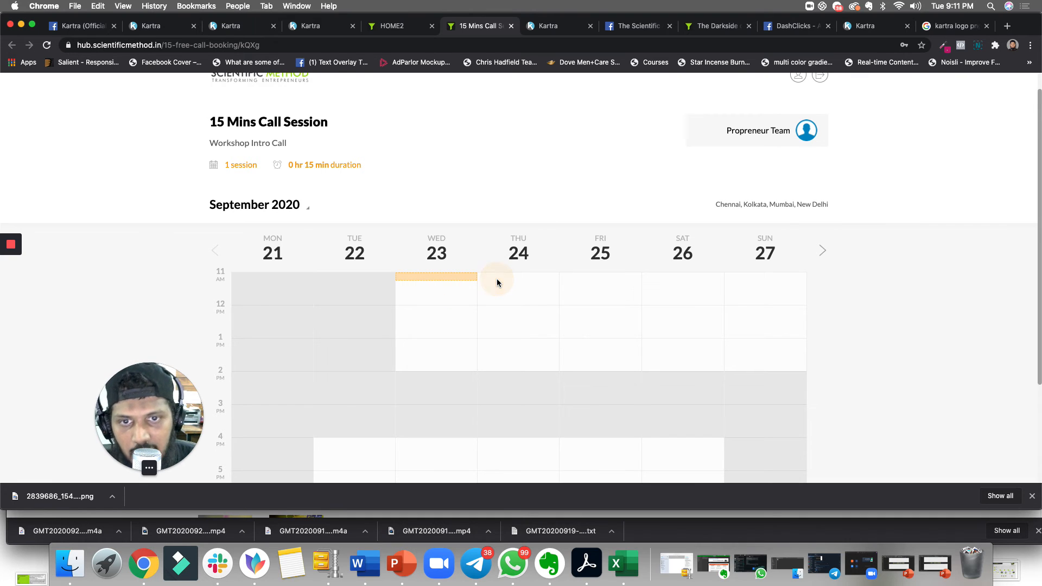
scroll(429, 271, "down", 5)
left_click(441, 195)
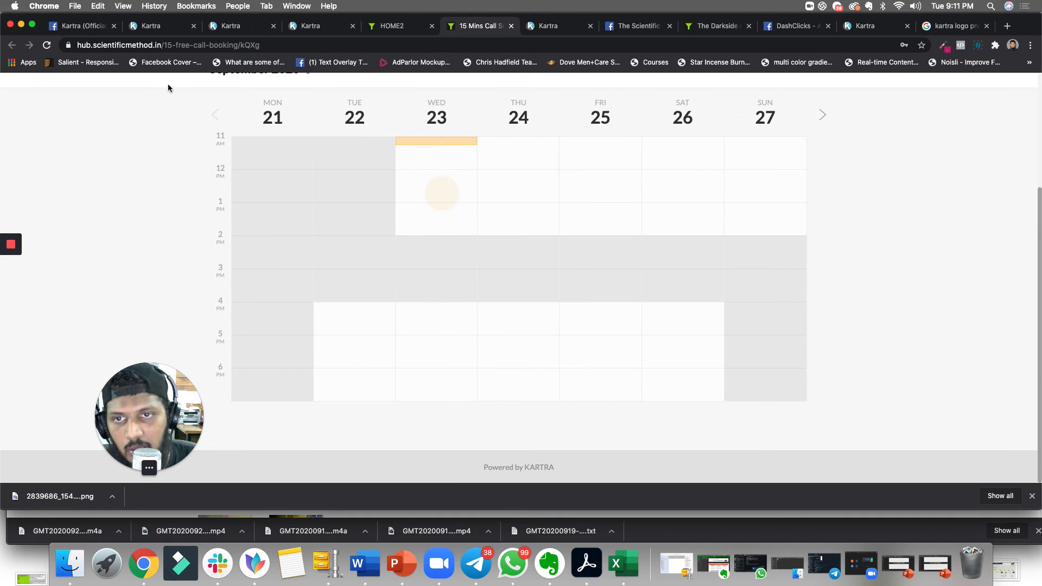
left_click(46, 45)
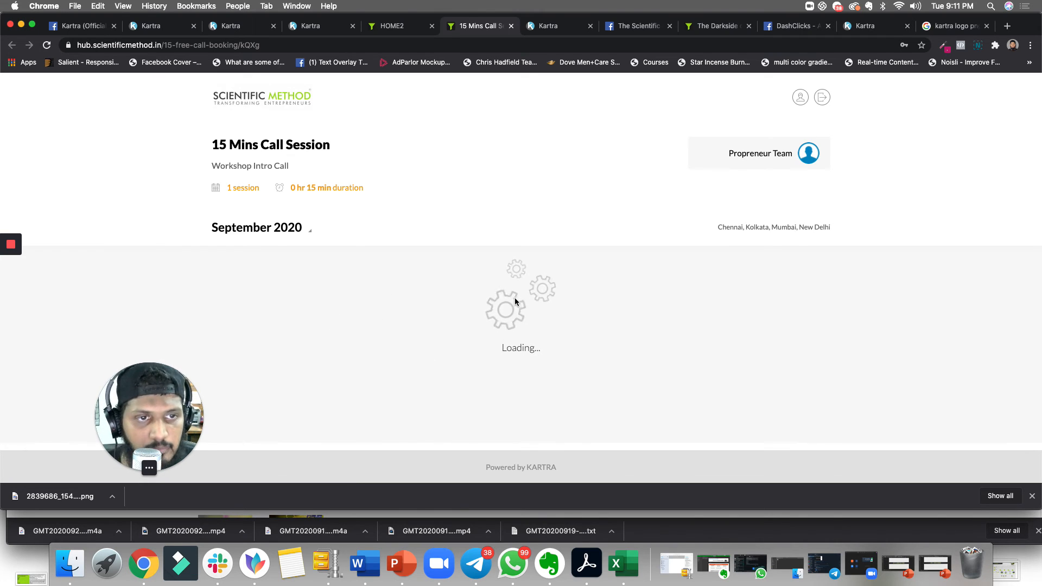
- Pick the Wednesday 23 Sep 11:00 am – 11:15 am slot on the booking calendar and confirm it
scroll(516, 299, "down", 3)
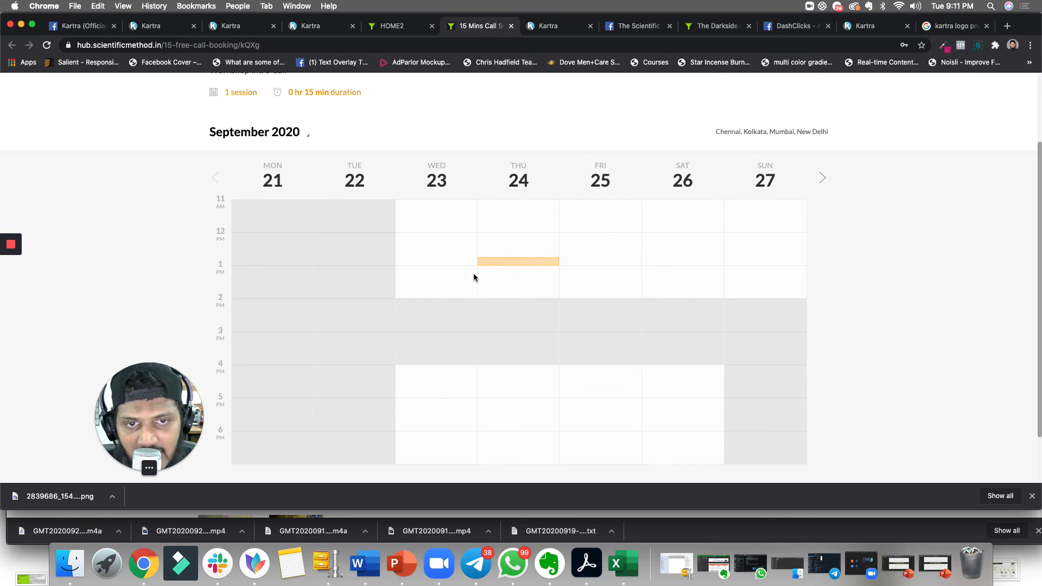
left_click(458, 205)
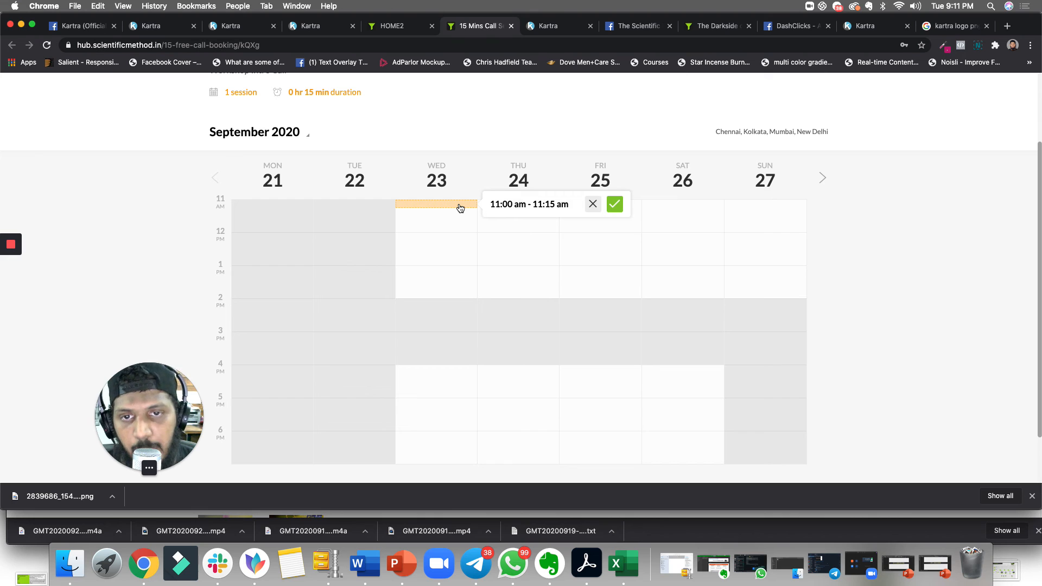
left_click(614, 204)
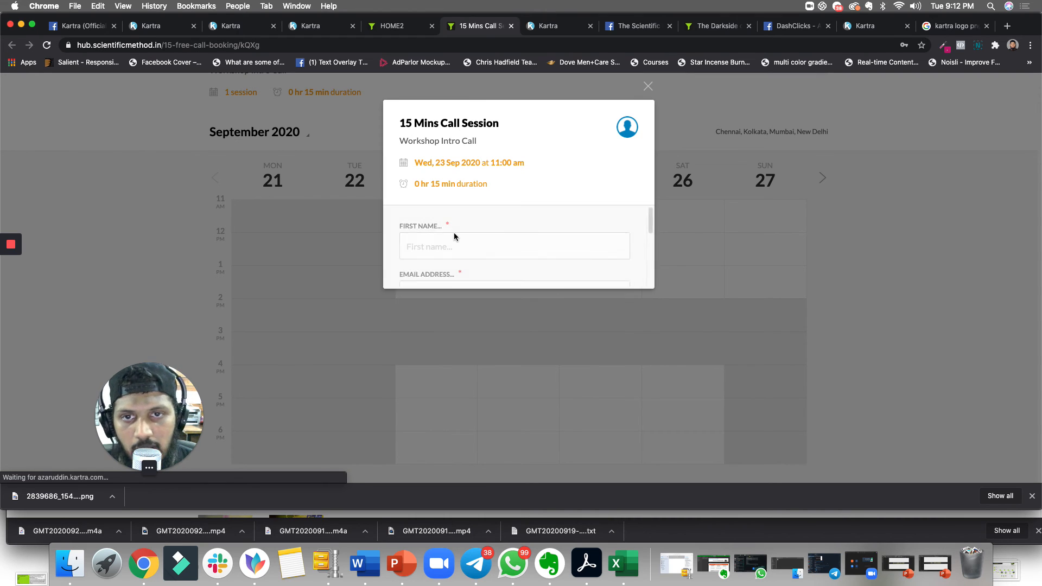
- Fill in the booking form's first name and the contact's e-mail address
left_click(457, 247)
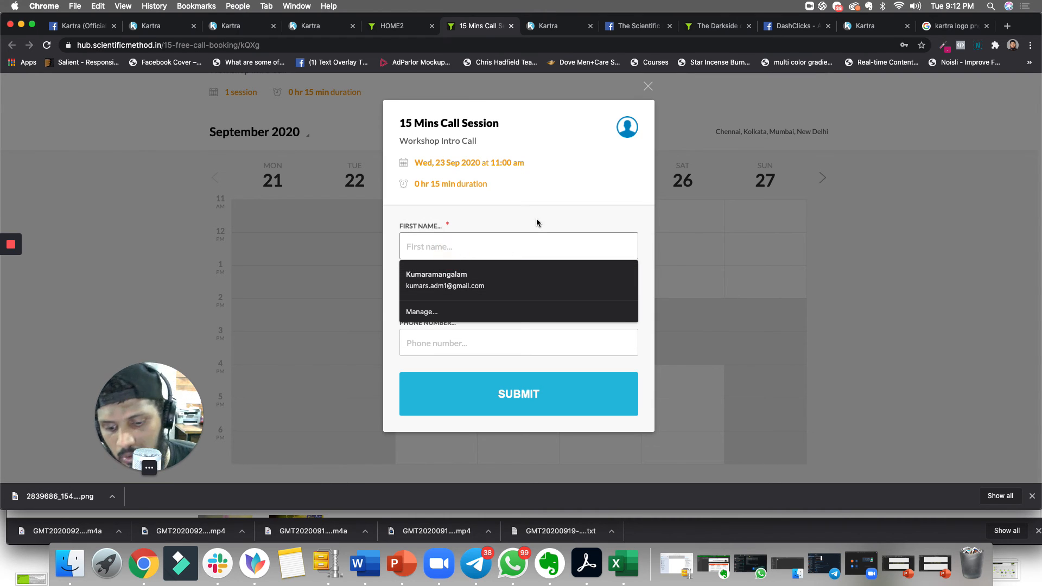
type("Jame")
left_click(483, 274)
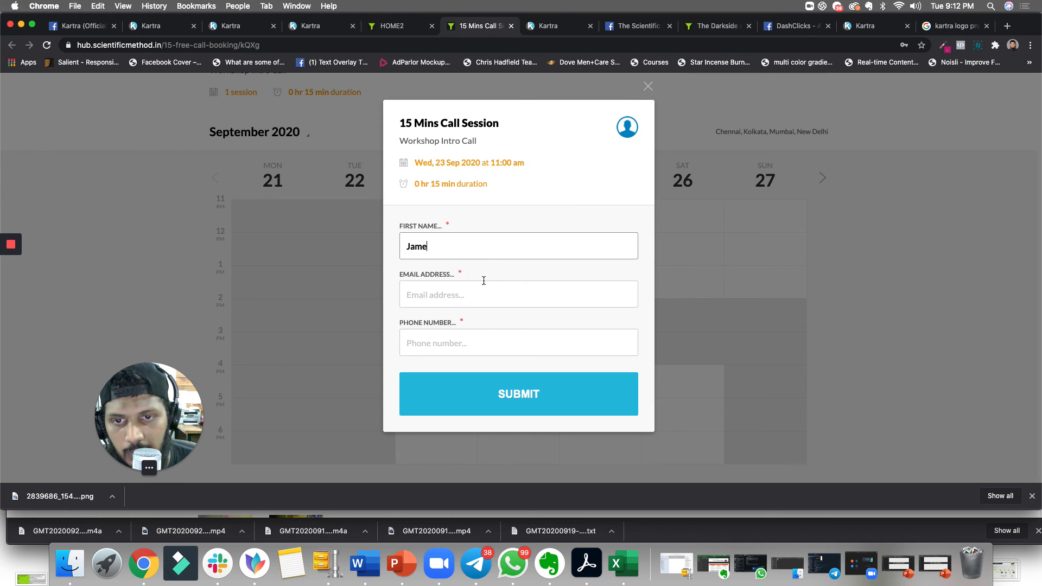
left_click(457, 297)
type("jame")
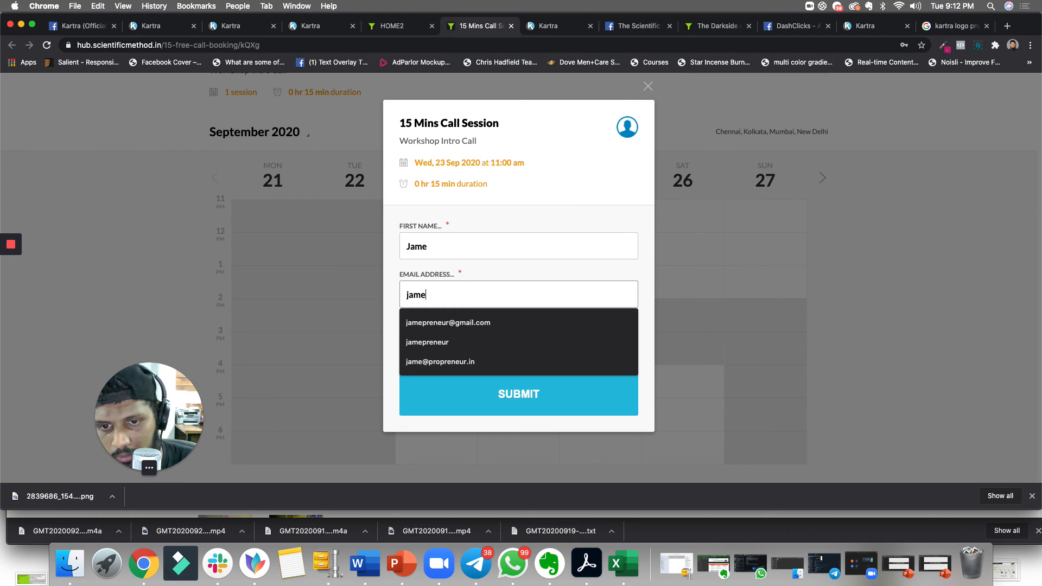
left_click(464, 322)
- Enter the contact's phone number in the booking form and submit the booking
left_click(478, 337)
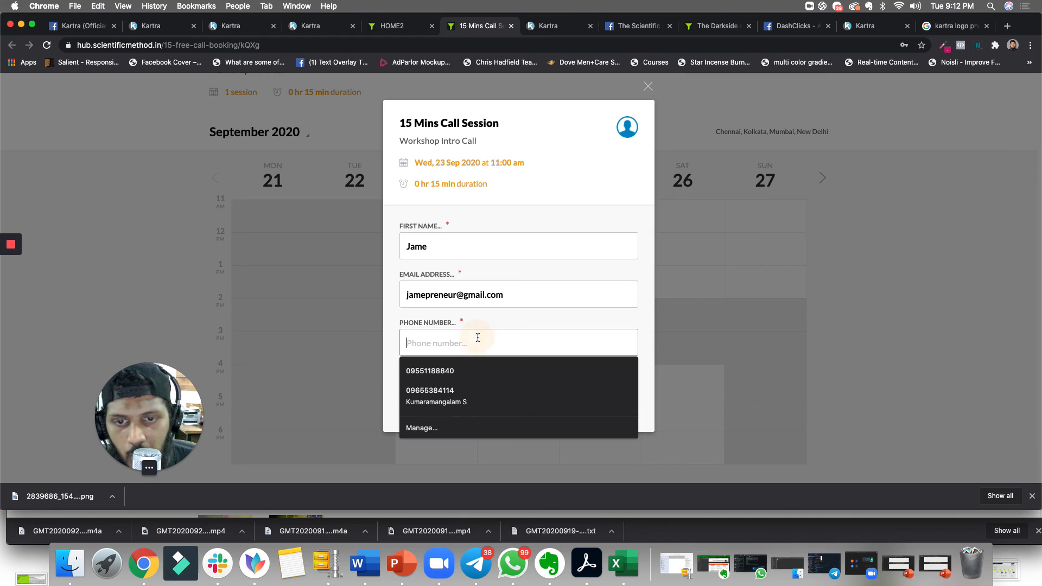
left_click(645, 326)
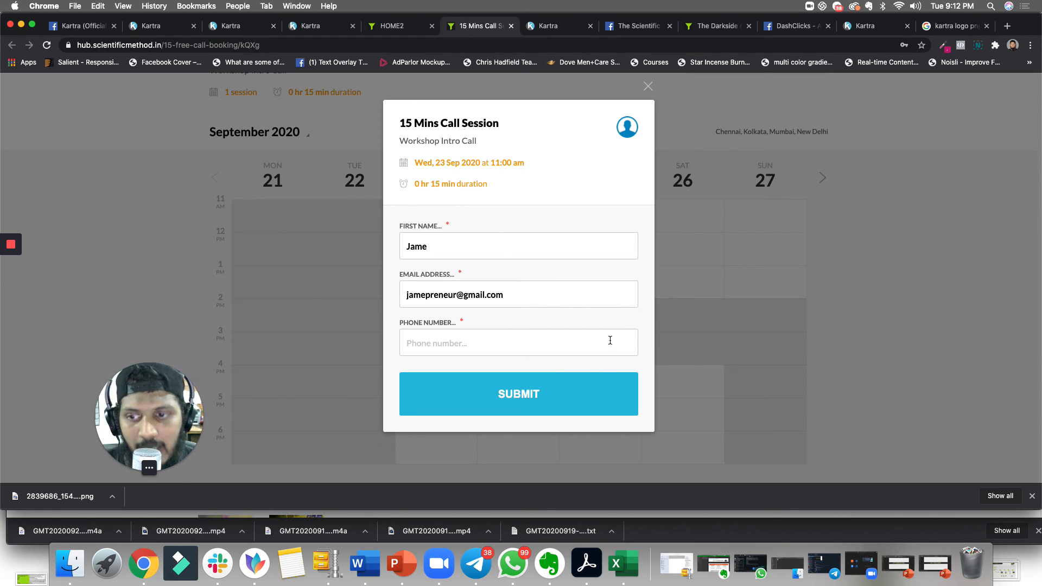
left_click(541, 344)
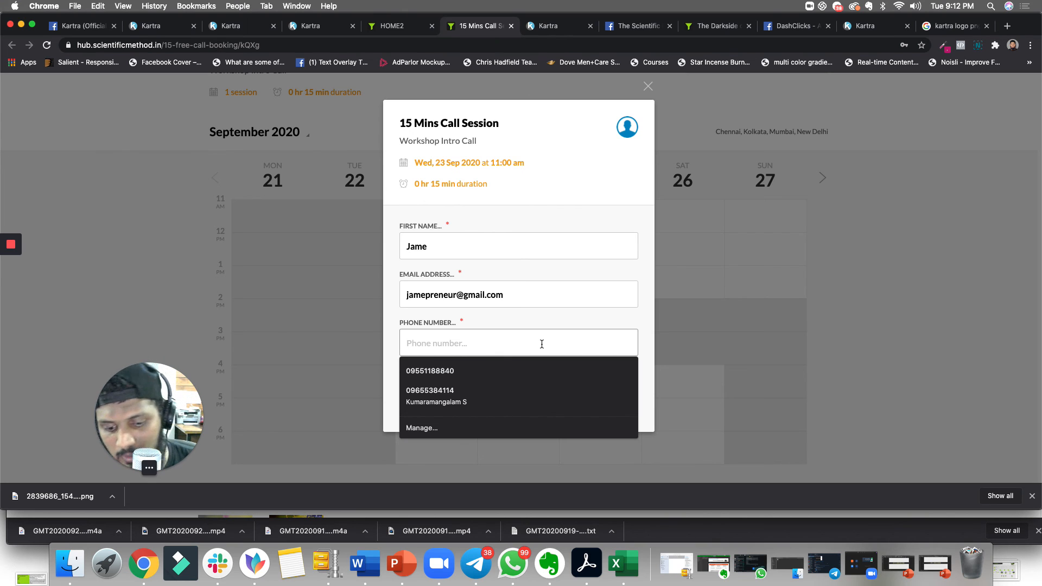
type("9176")
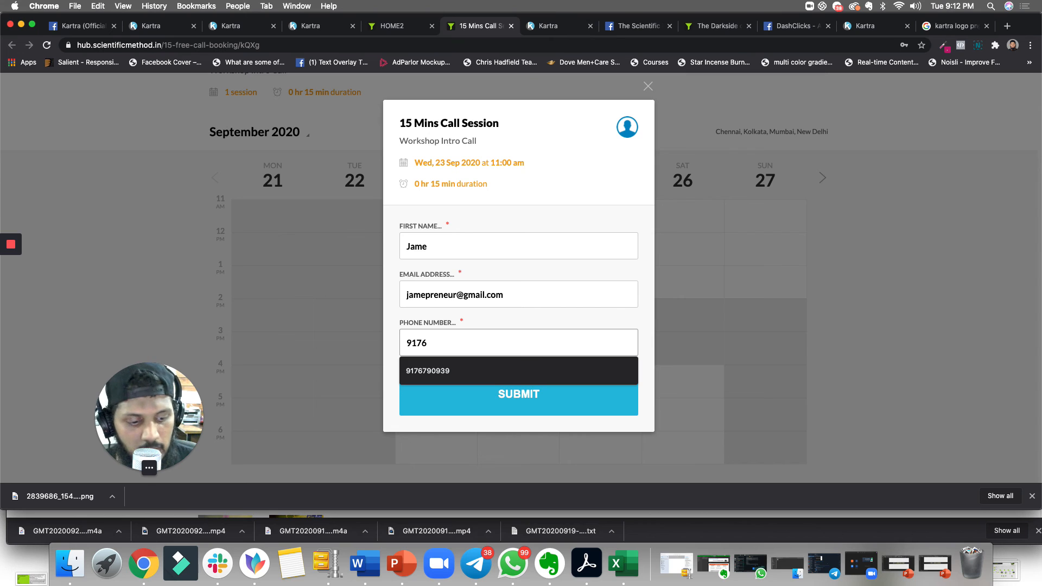
left_click(543, 370)
left_click(565, 393)
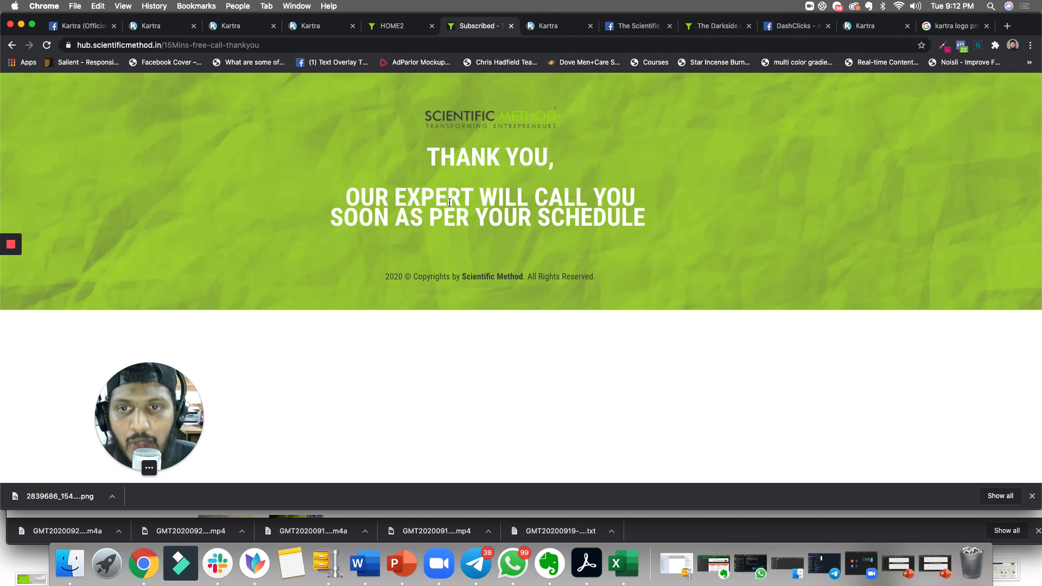
- Review the thank-you page message and its page address
left_click_drag(428, 152, 646, 217)
left_click(479, 274)
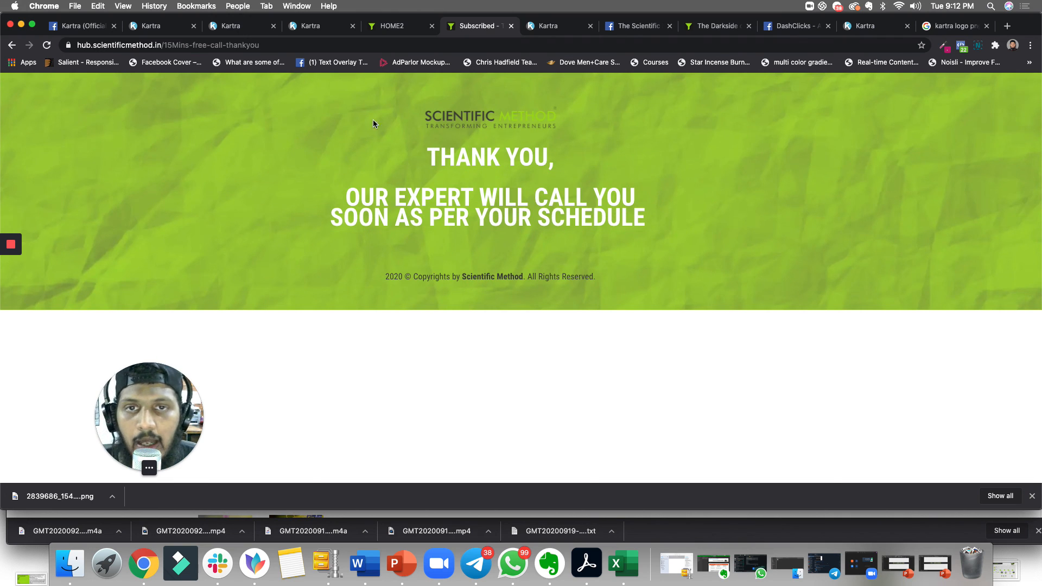
left_click(291, 45)
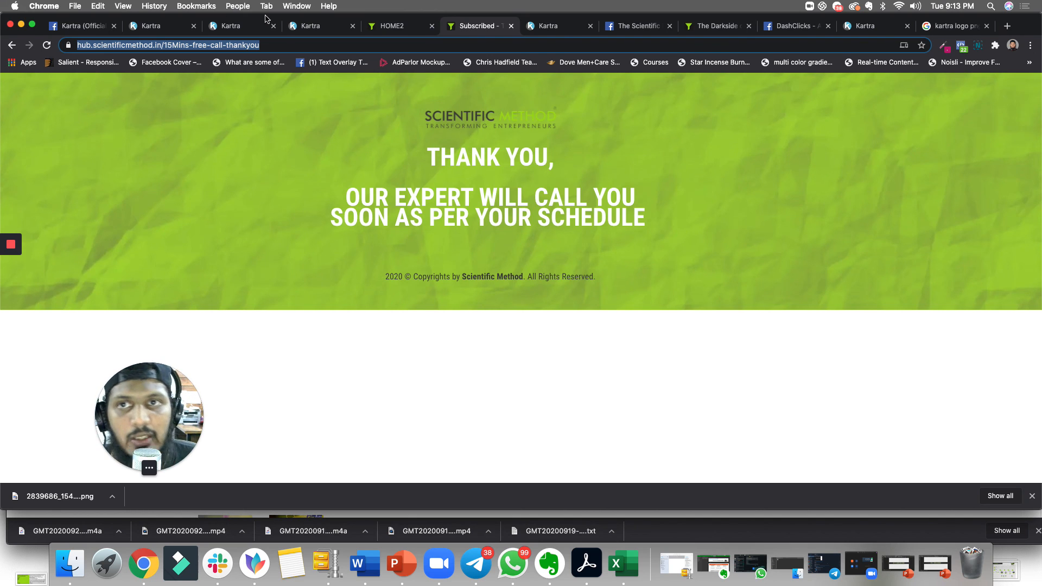
- Switch to PowerPoint, move through the Traffic Source and Thank You slides, and return to the browser
left_click(401, 564)
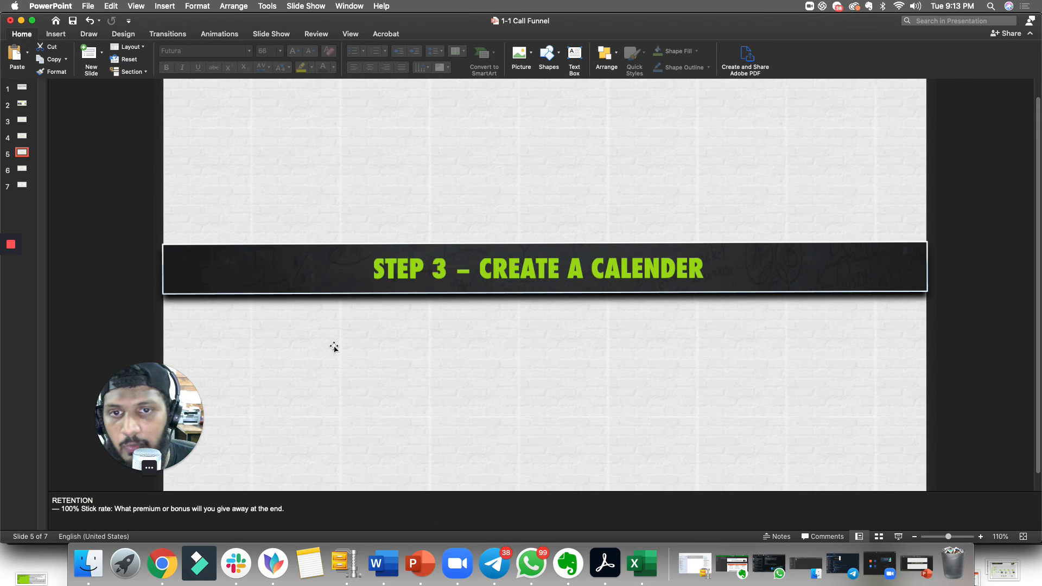
left_click(22, 168)
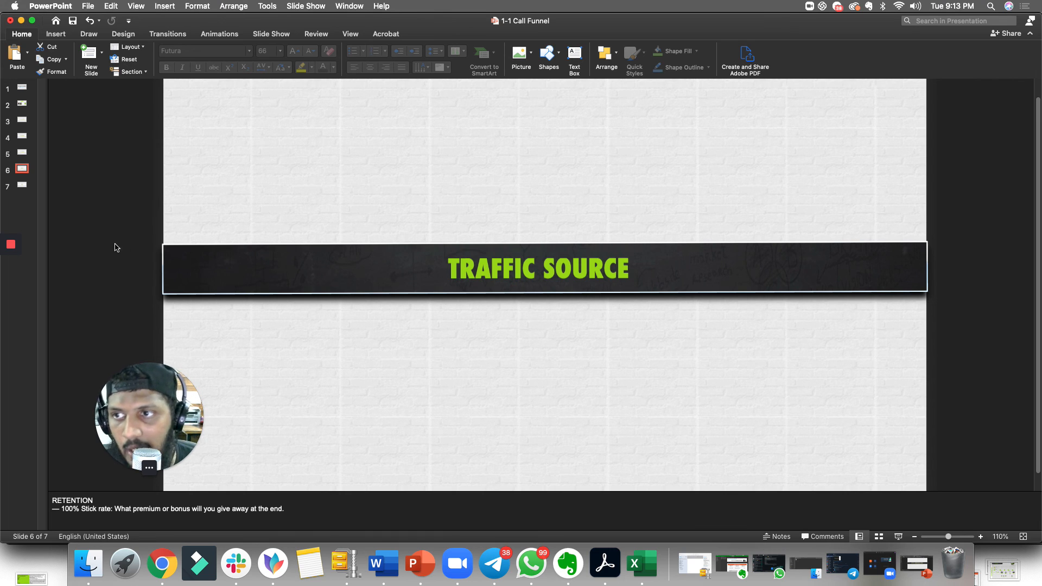
left_click(23, 185)
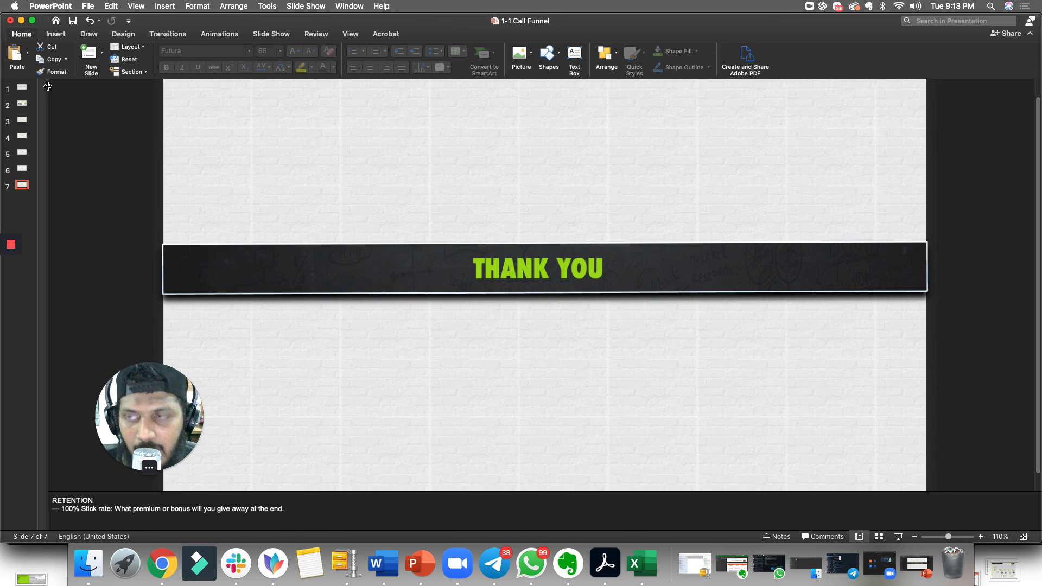
left_click(20, 20)
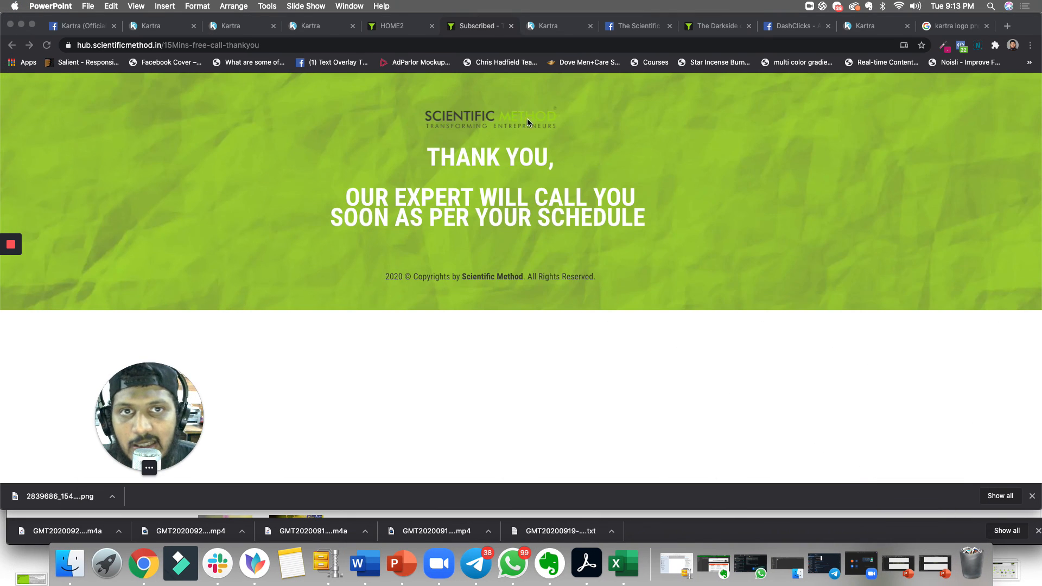